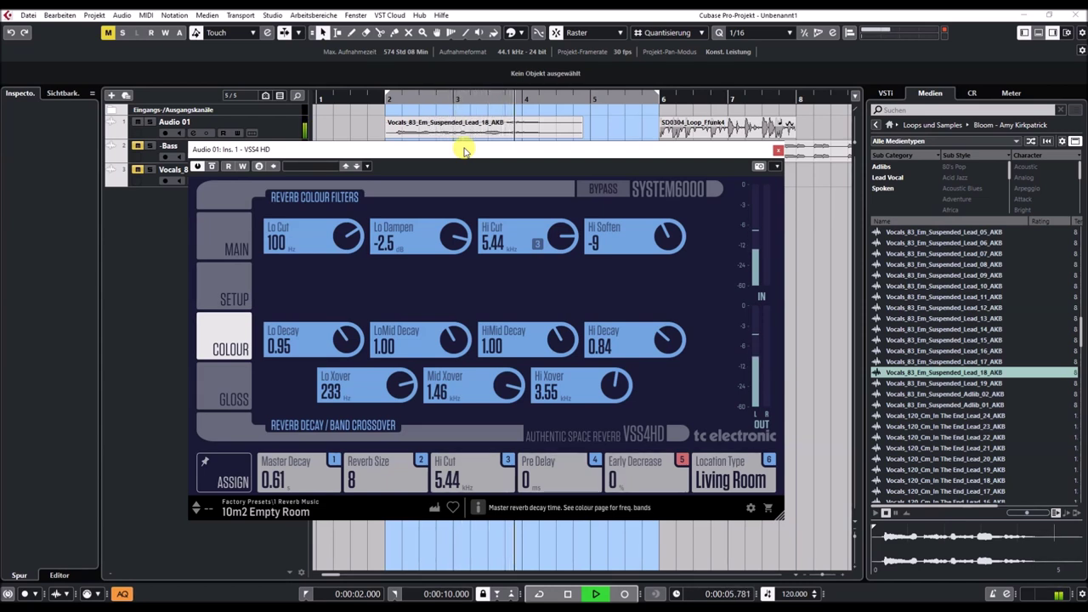
- Stop playback, shorten the loop range so it ends at bar 5, and turn on cycle playback
key(space)
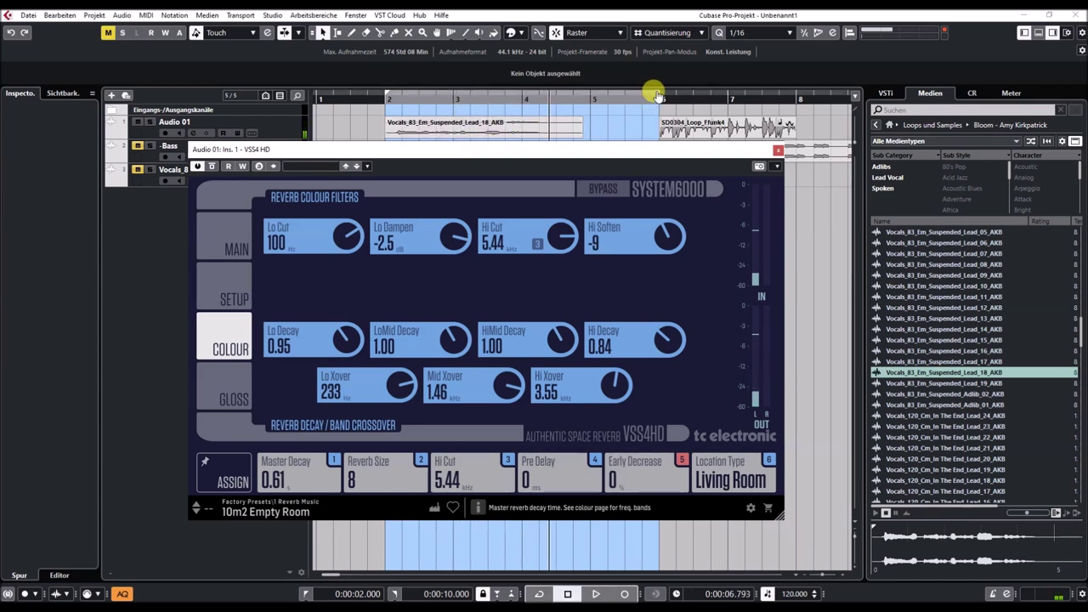
drag(658, 95, 594, 102)
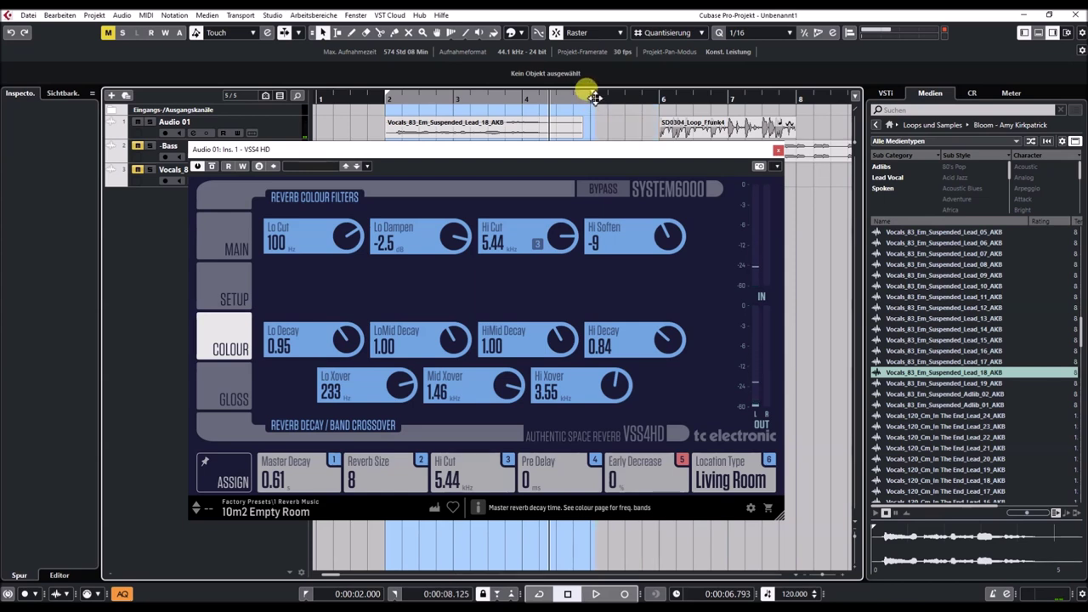
click(585, 96)
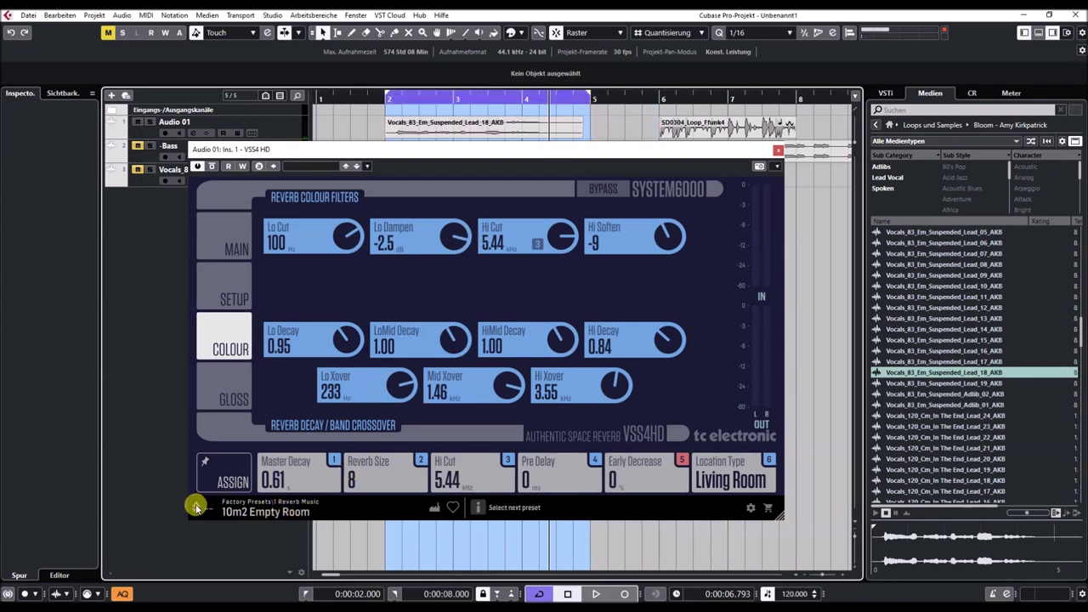
- Loop the vocal from bar 2 while auditioning the VSS4 HD presets Alive But Cold, Alone In The Dark, Auditorium and Back Wall Hall
click(197, 505)
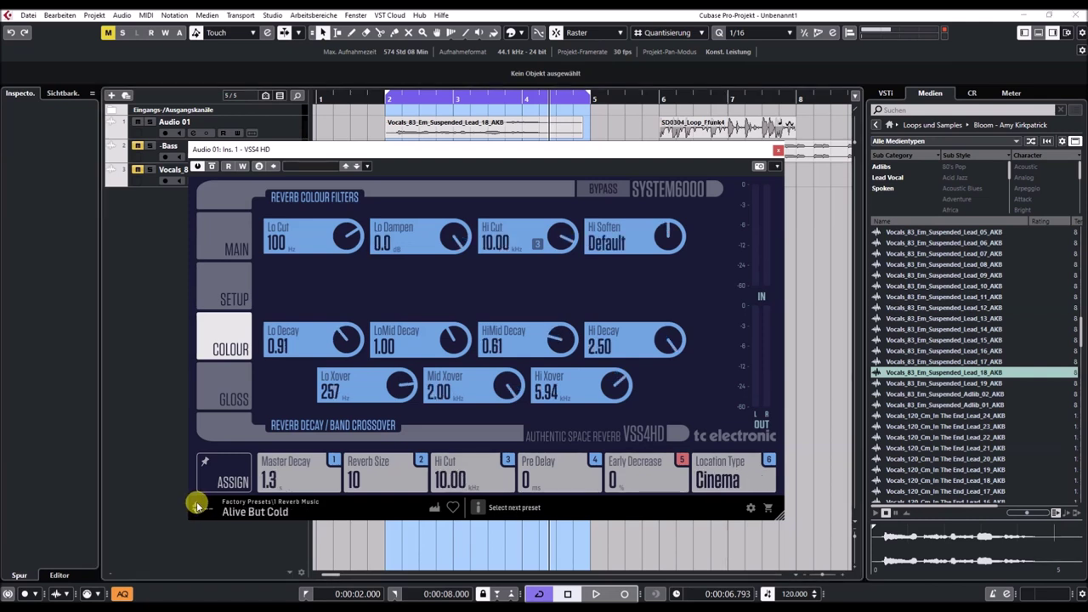
double_click(382, 102)
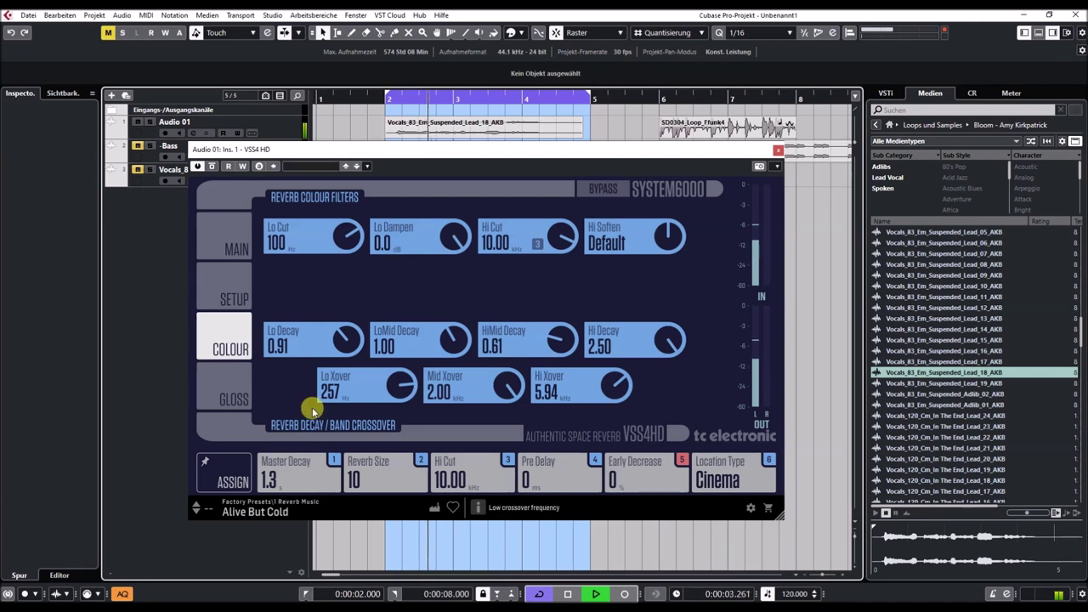
click(195, 507)
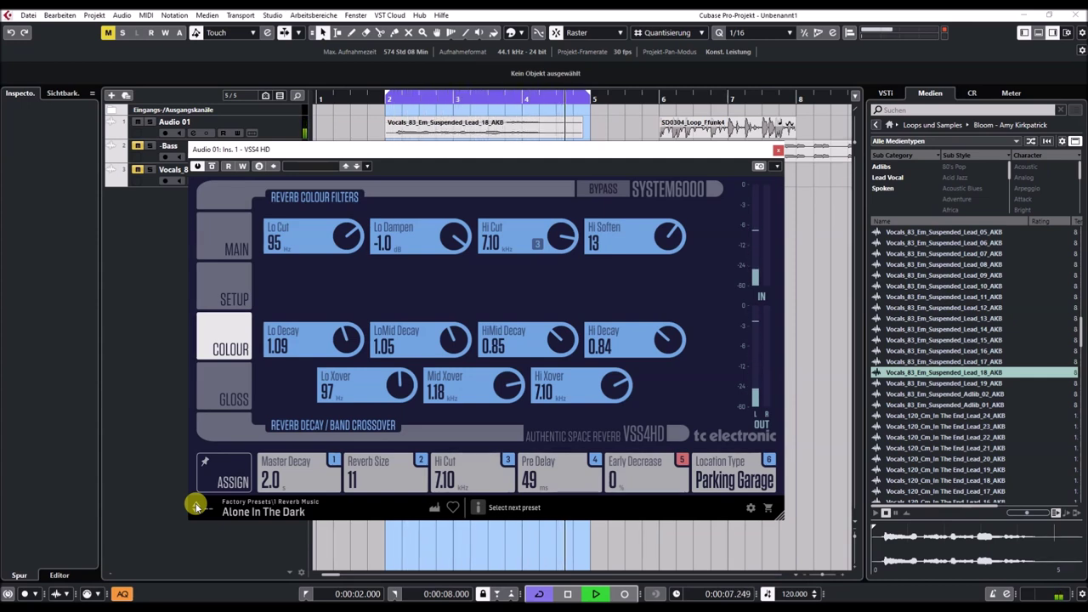
click(195, 505)
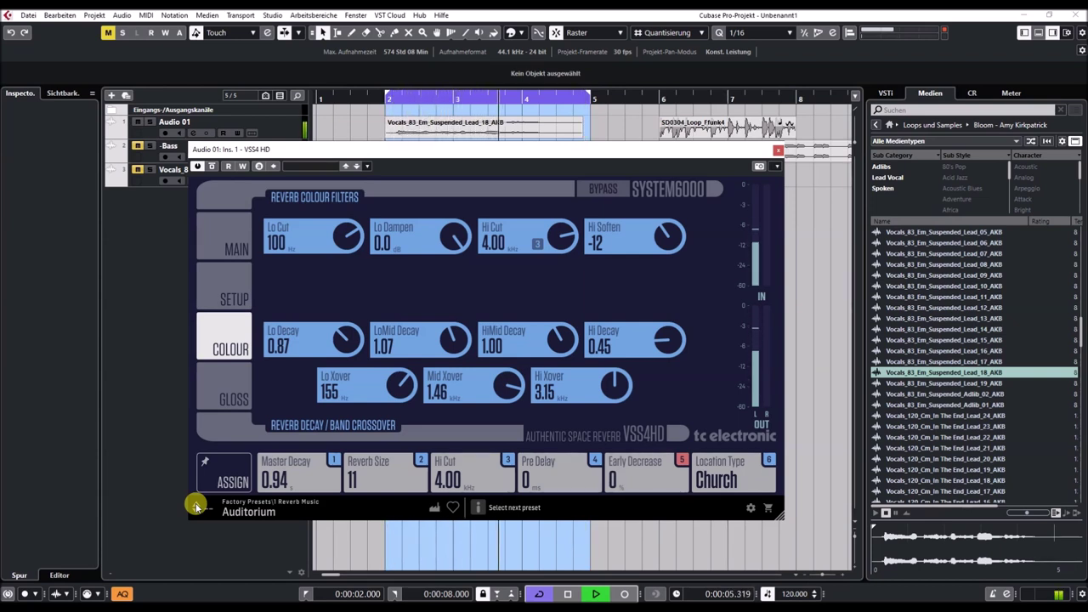
click(195, 506)
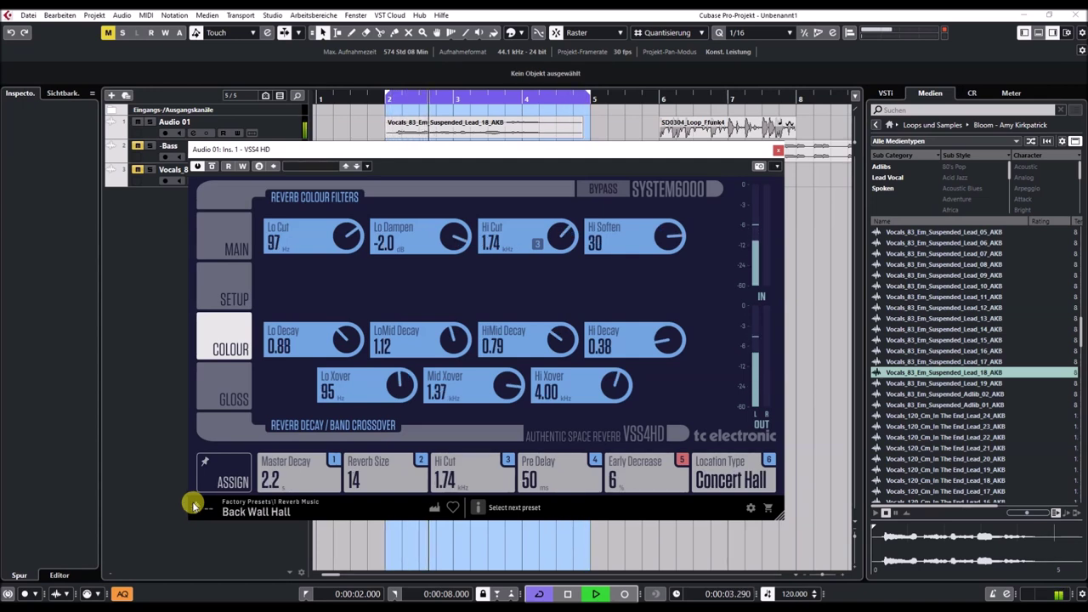
- Stop playback, uncover the tracks, and replace the vocal clip at bar 2 on Audio 01 with the Bass clip
drag(556, 151, 552, 174)
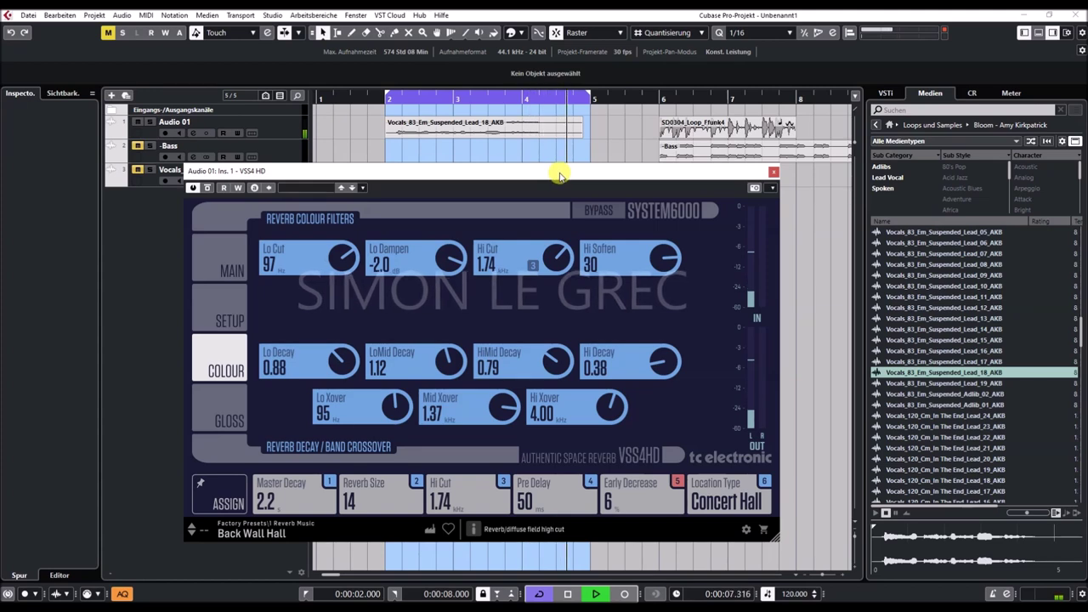
key(space)
drag(560, 174, 556, 211)
drag(437, 127, 395, 133)
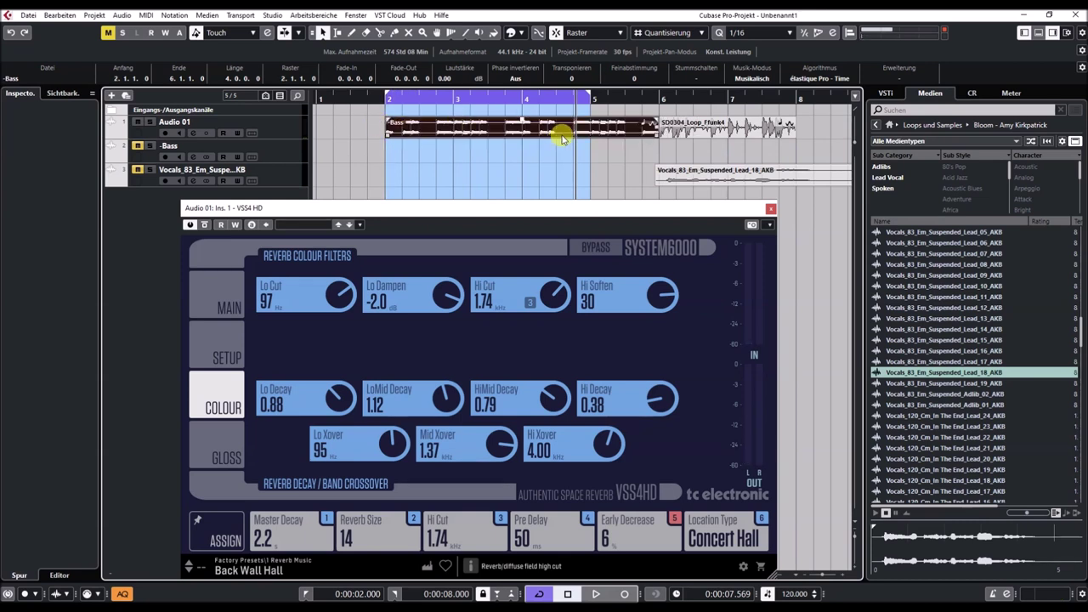
- Play the bass loop from bar 2 and raise the Bass clip's volume to 1.31 dB
click(382, 100)
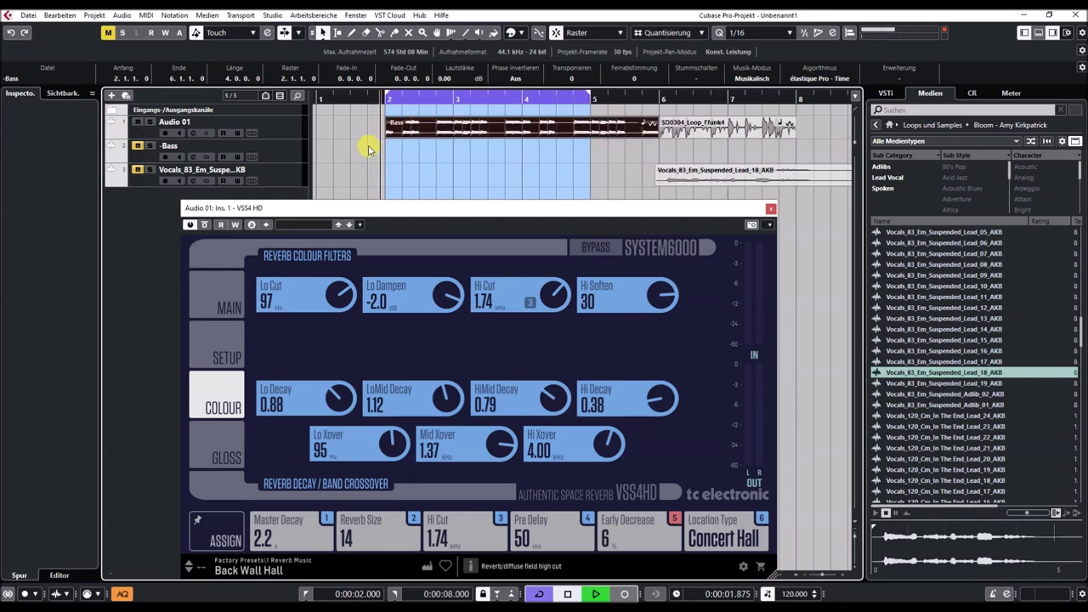
key(space)
drag(430, 206, 438, 175)
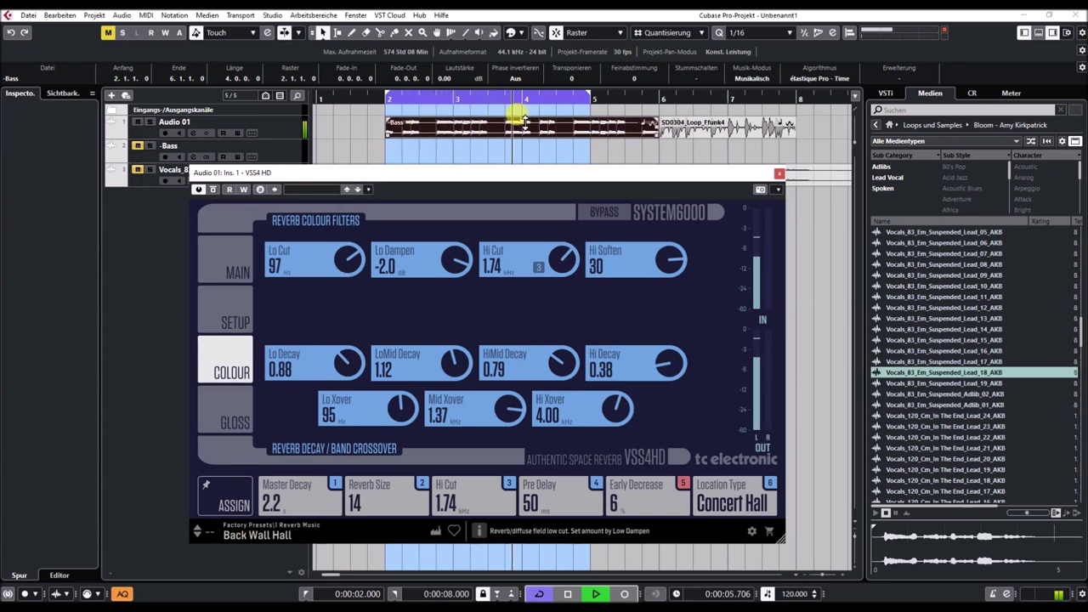
drag(522, 121, 519, 116)
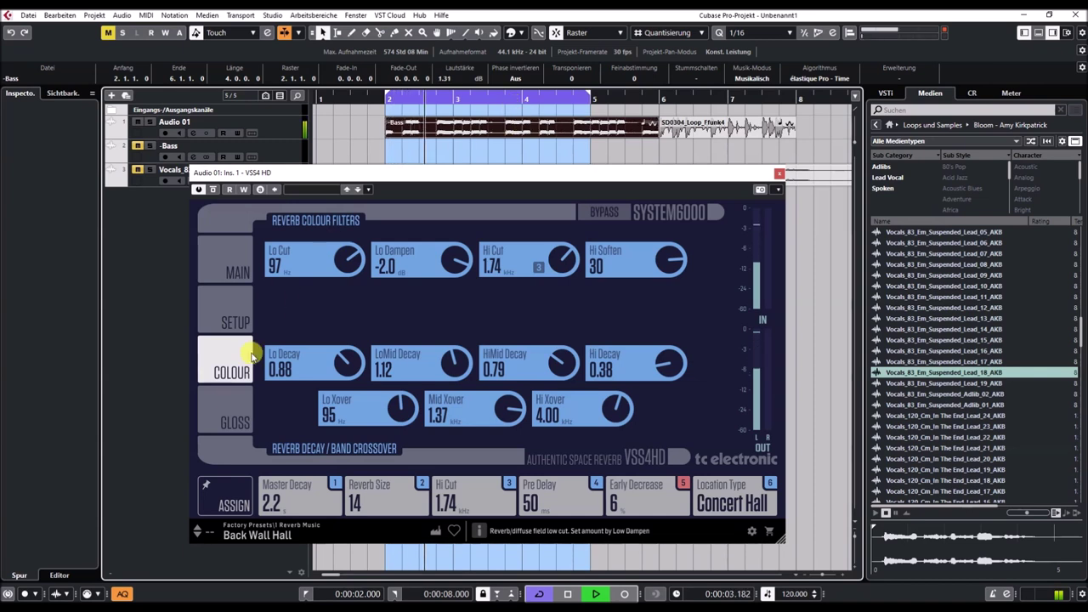
- Advance through the reverb presets Big Jazz Scene and Big Orch Hall, and compare the latter with the bypassed signal
click(197, 528)
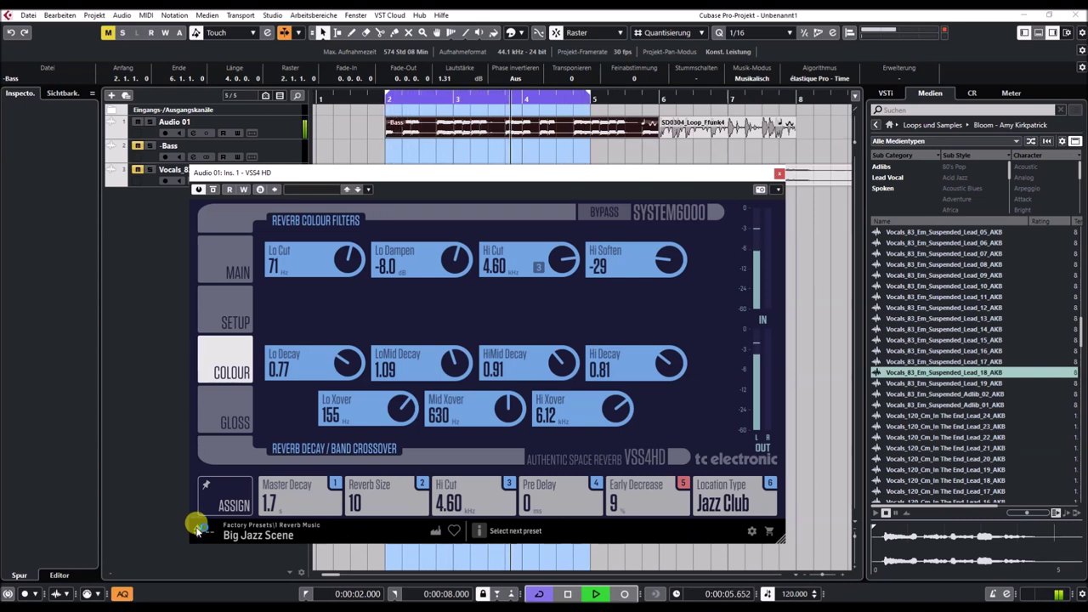
click(197, 529)
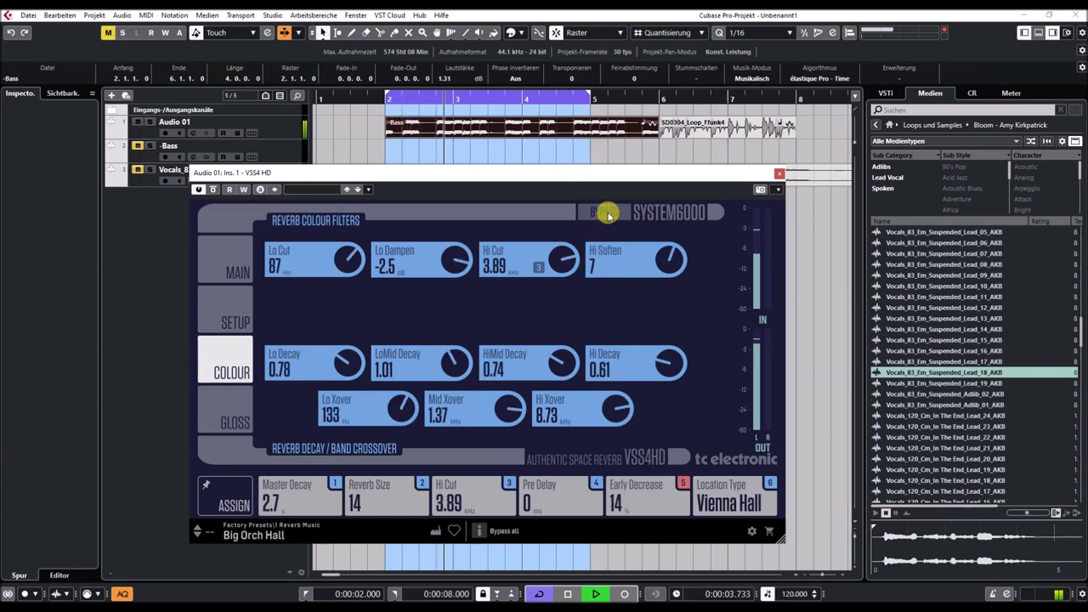
click(605, 213)
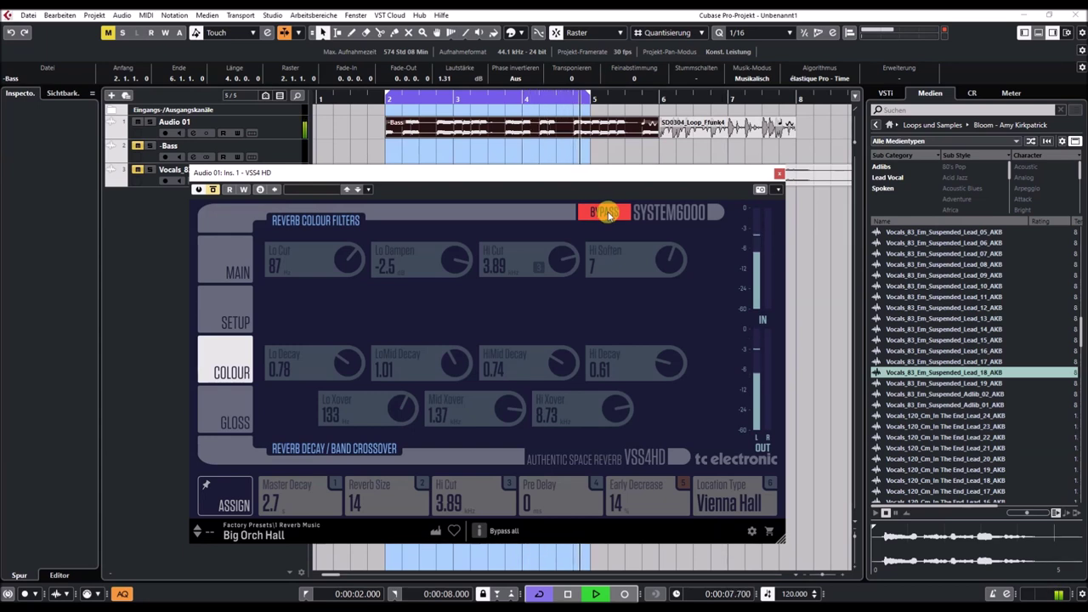
click(609, 214)
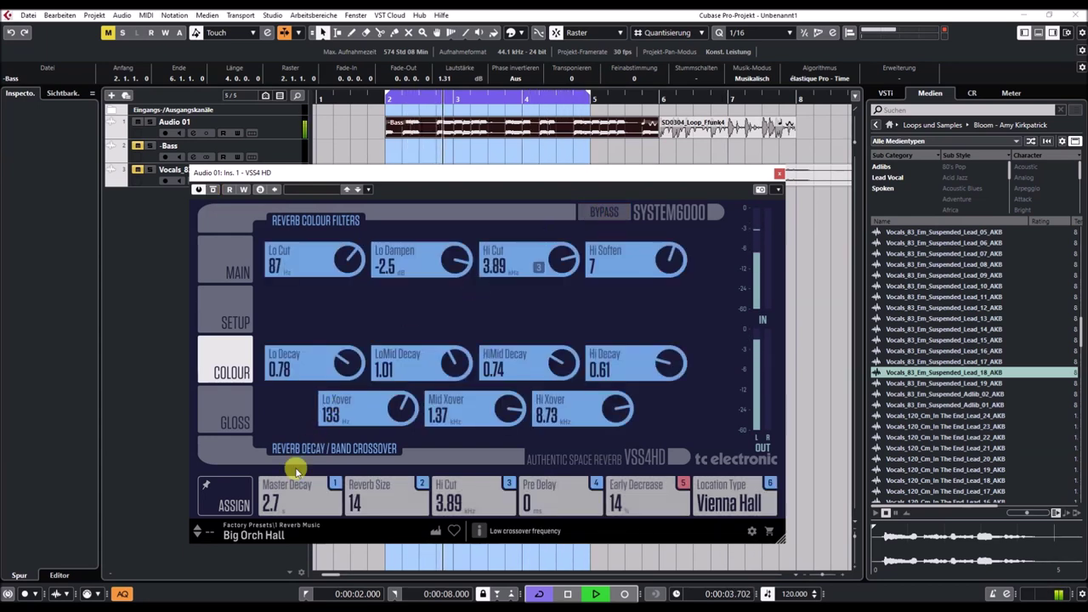
- Audition Bright Slap Hall on the bass, then load Dark Red Velvet from the 1 Reverb Music factory presets
click(196, 532)
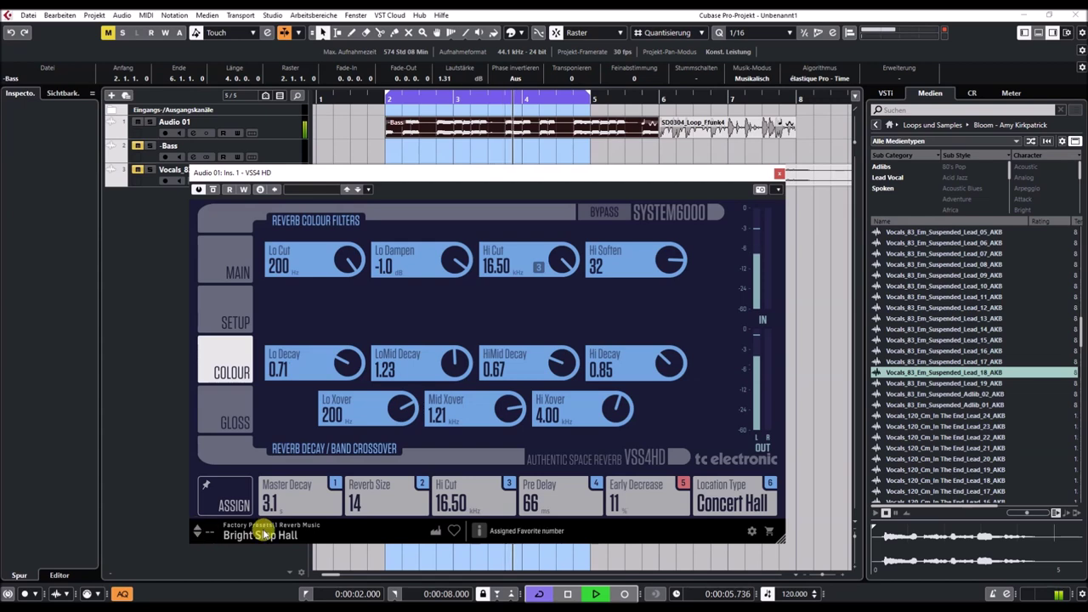
click(270, 534)
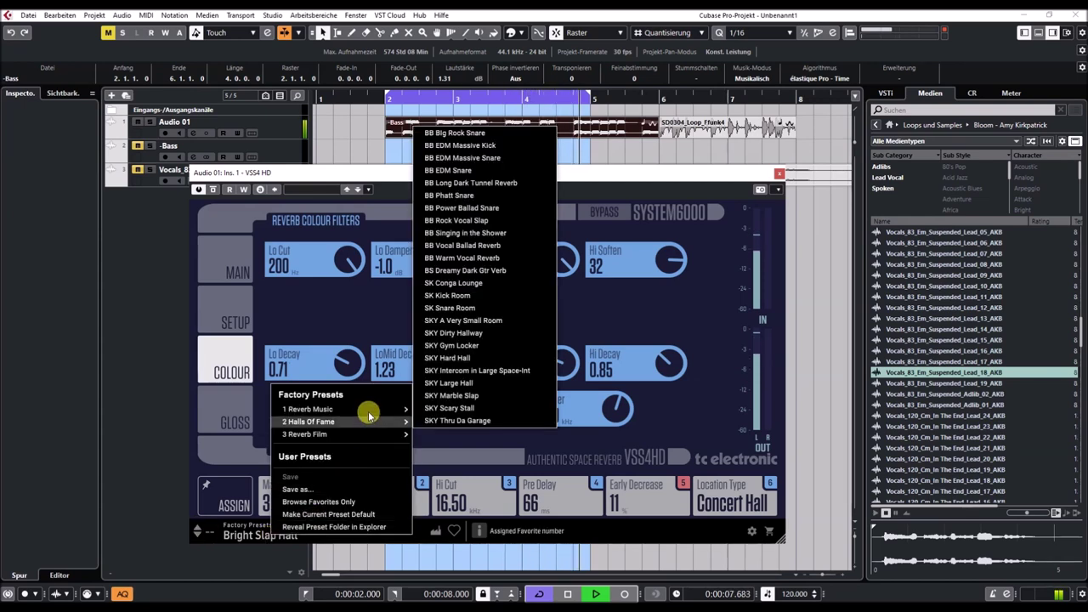
mouse_move(368, 409)
click(448, 258)
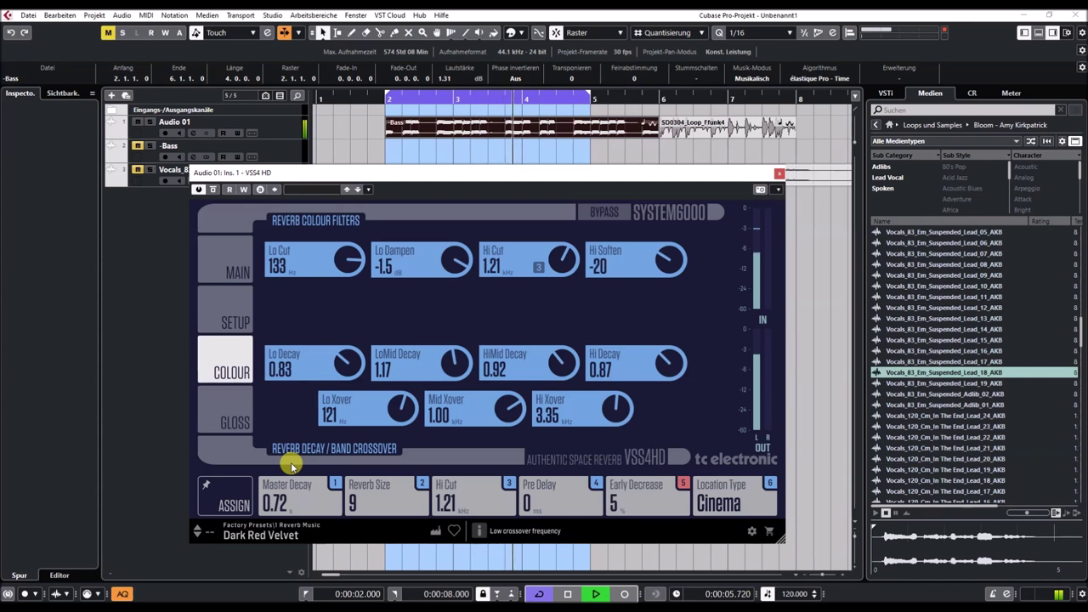
- Audition the presets Drama Hall, Drum Hangar, Europe Orch Hall and Fifties Chamber on the bass loop
click(196, 528)
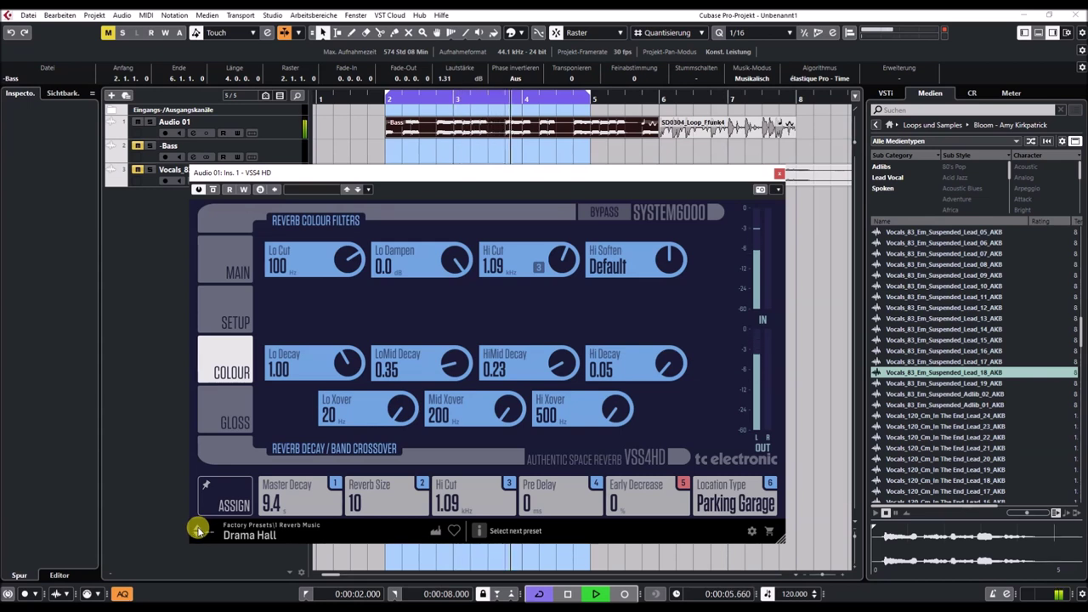
click(196, 527)
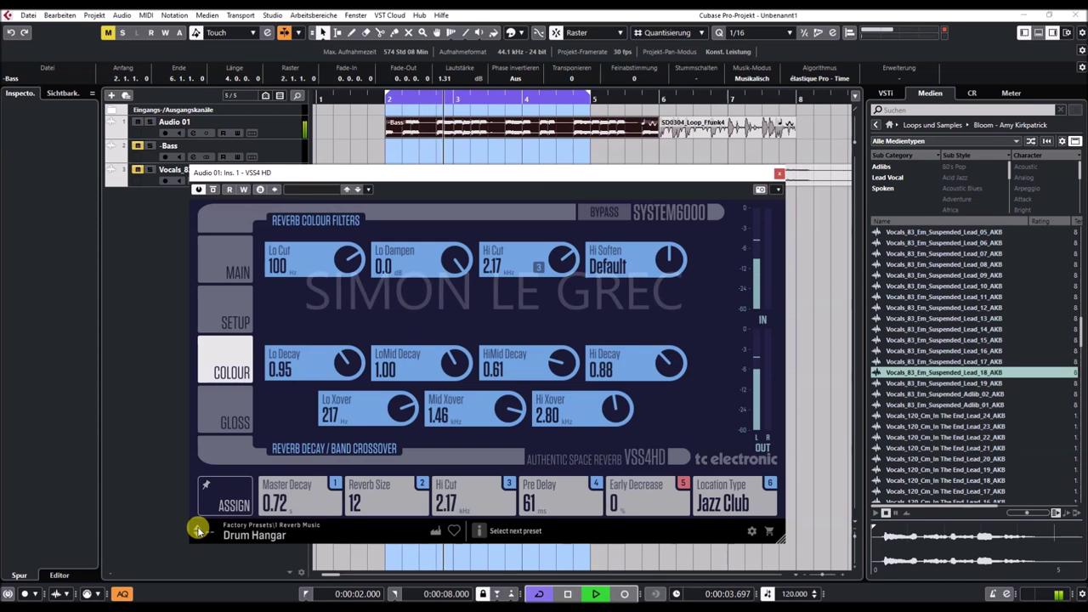
click(196, 528)
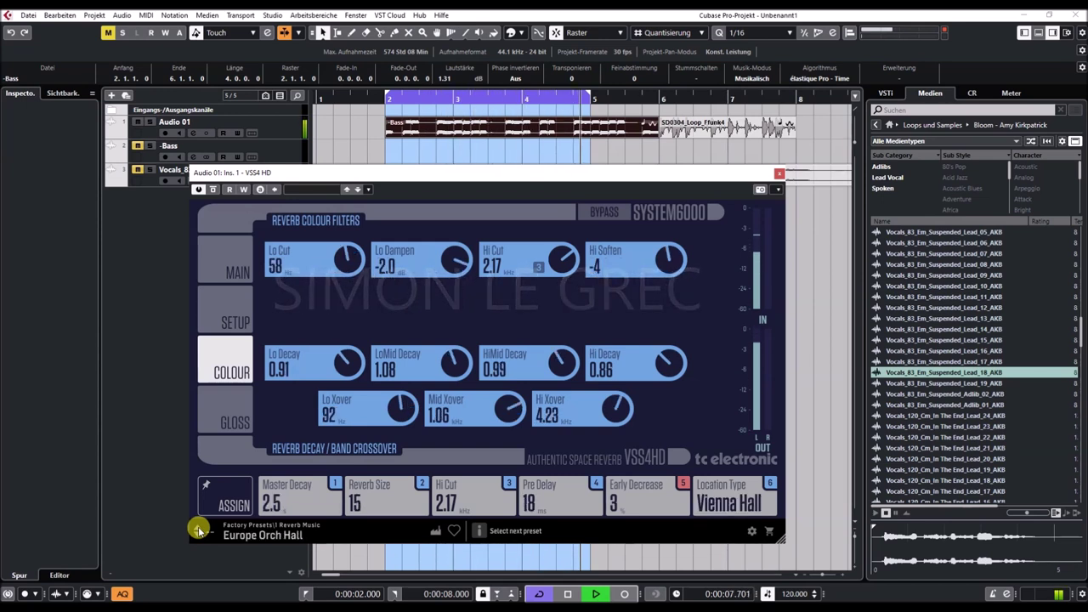
click(197, 528)
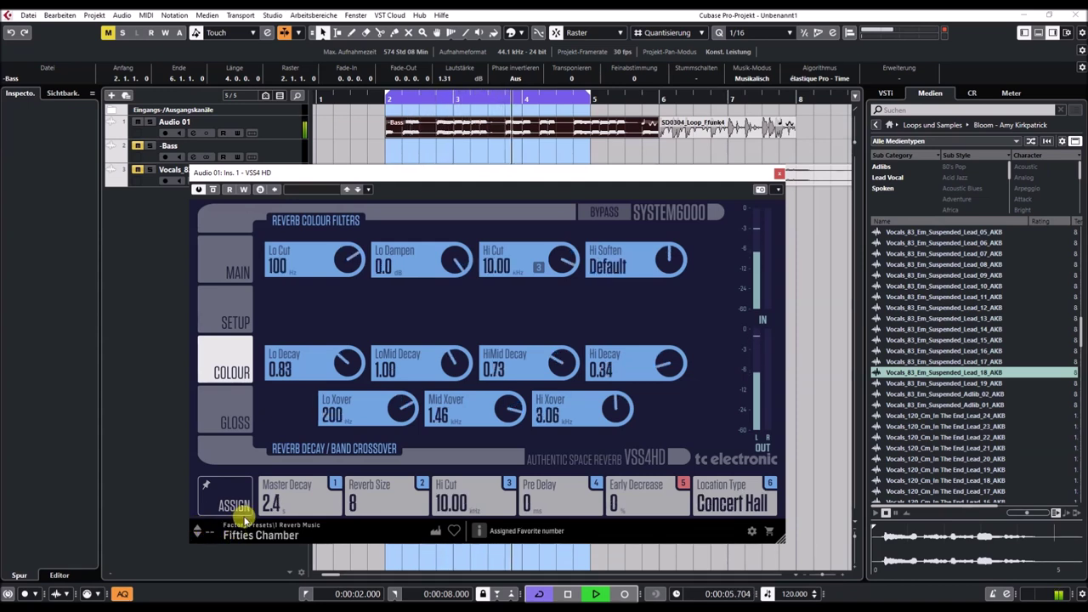
- Stop playback and replace the Bass clip at bar 2 on Audio 01 with the SD0304_Loop_Ffunk4 clip
key(space)
drag(489, 129, 772, 152)
mouse_move(699, 176)
mouse_down()
mouse_move(702, 202)
mouse_move(686, 175)
mouse_move(670, 176)
mouse_move(701, 173)
mouse_up()
drag(681, 128, 408, 129)
- Trim the loop end to 0:00:07.875, select Audio 01, and play the SD0304_Loop_Ffunk4 loop from bar 2
mouse_move(585, 92)
mouse_down()
mouse_move(522, 100)
mouse_move(589, 102)
mouse_up()
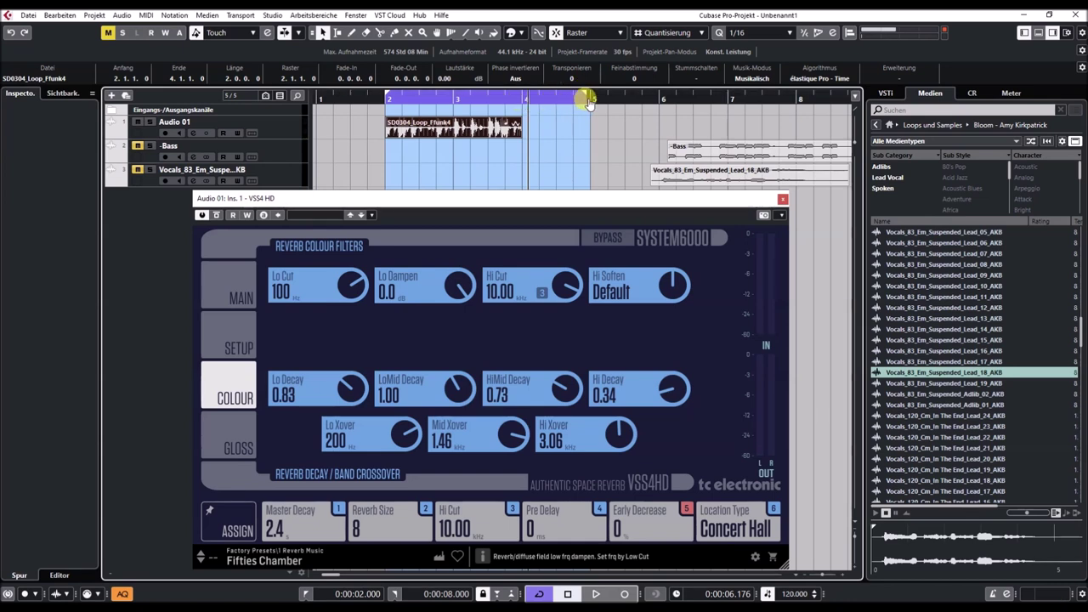
click(381, 101)
click(299, 128)
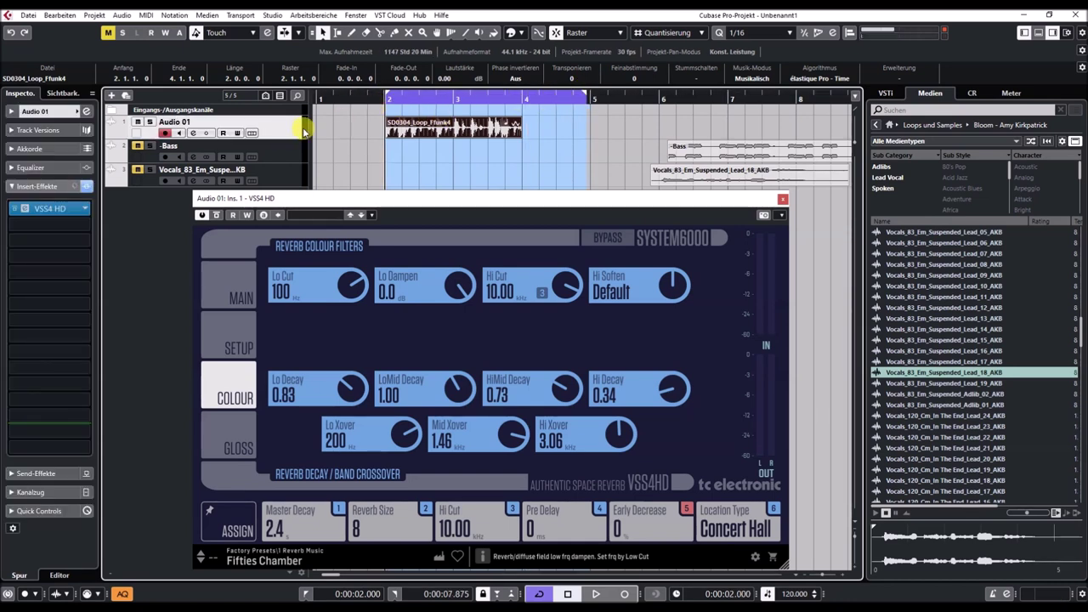
key(space)
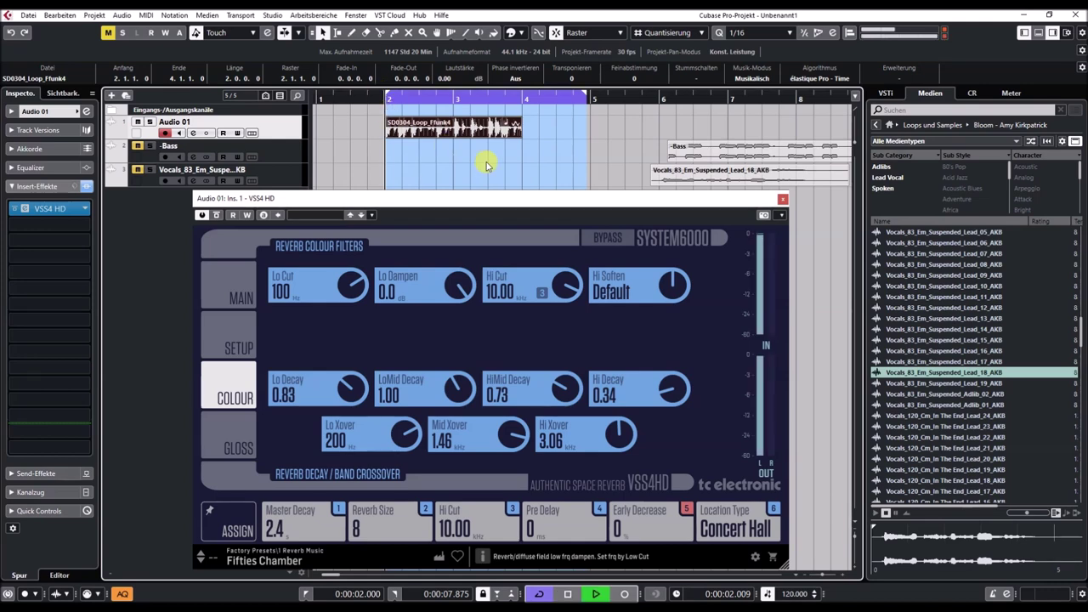
drag(469, 197, 466, 169)
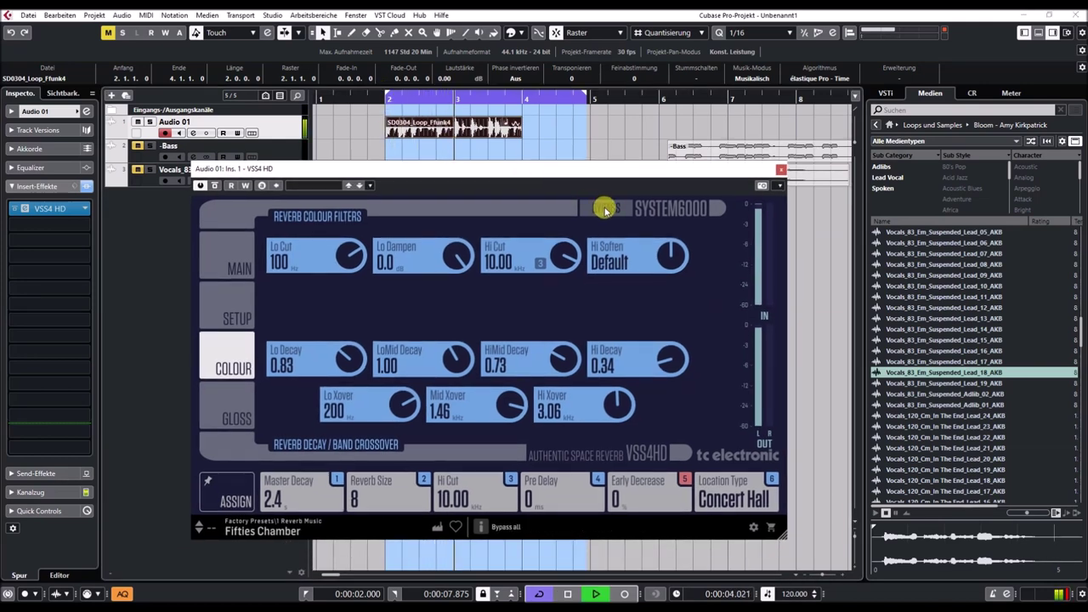
- Compare the dry drum loop with the reverb using bypass, shortening the loop range to bars 2 to 3
click(604, 209)
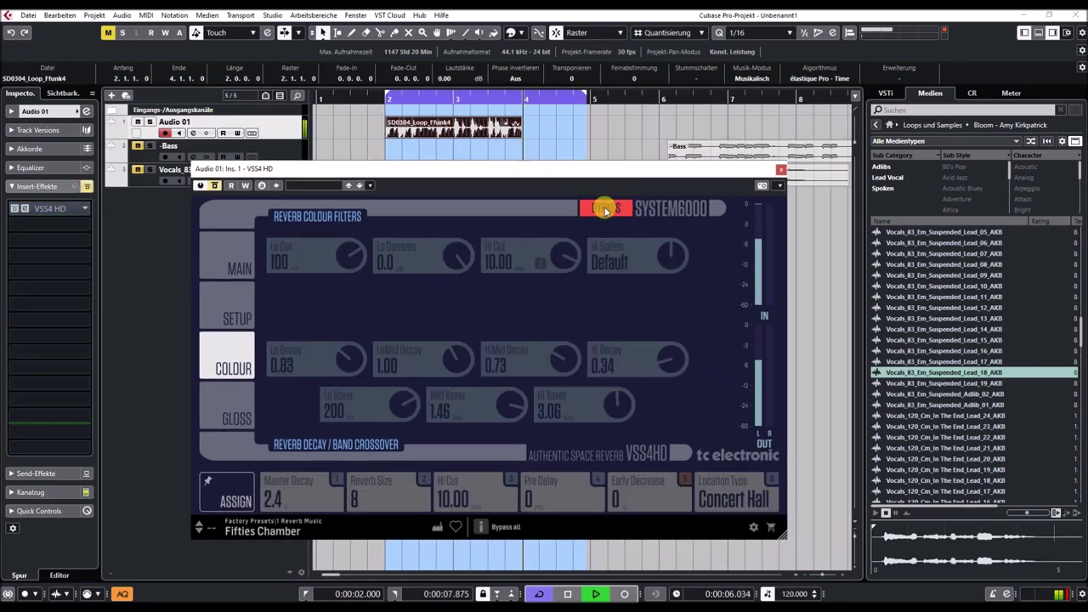
drag(584, 96, 522, 101)
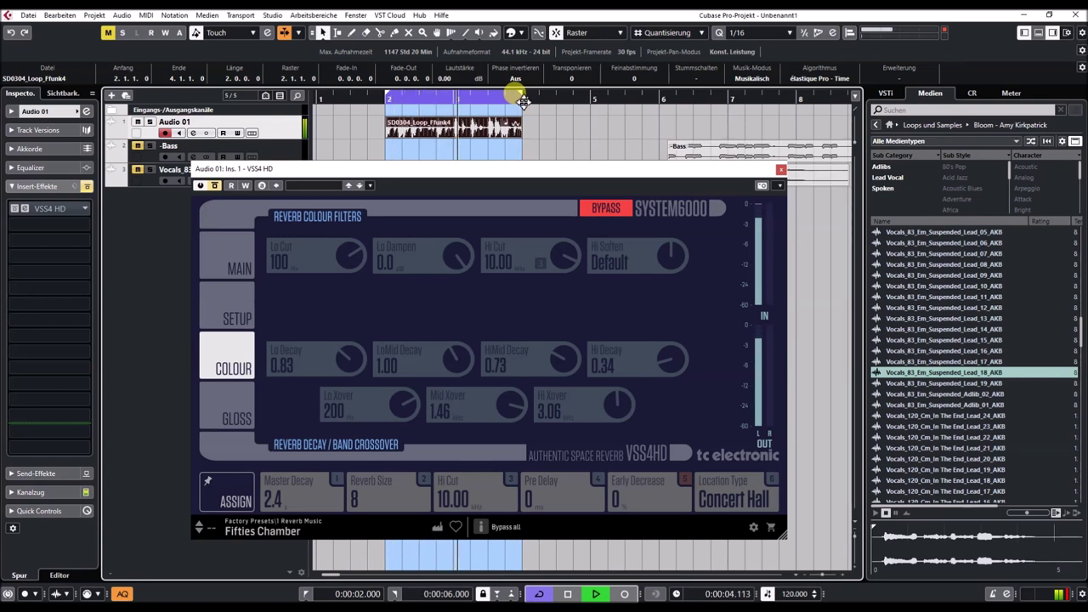
drag(523, 101, 445, 97)
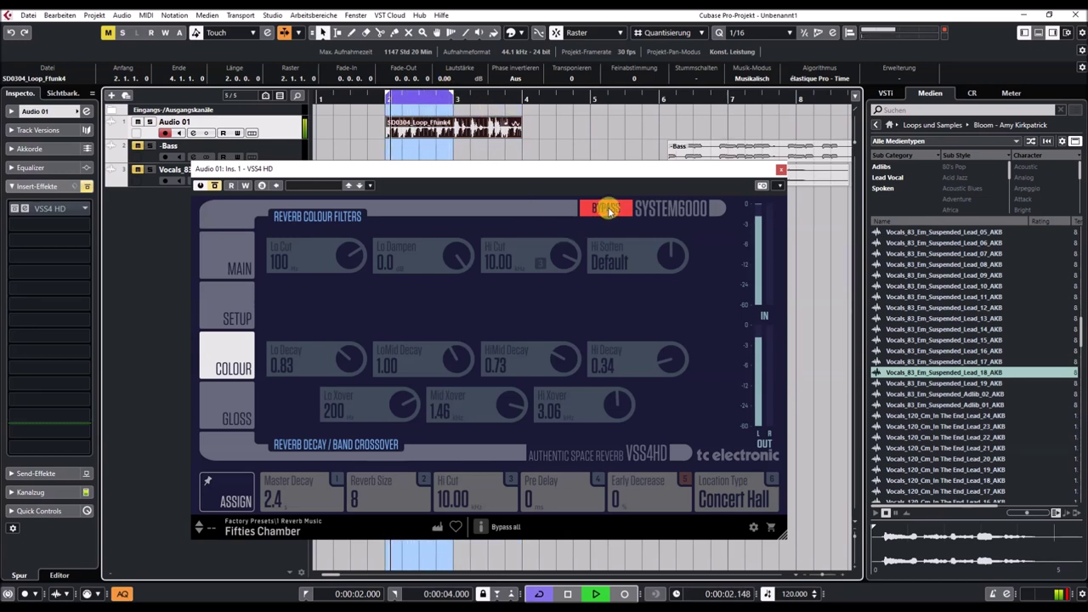
click(607, 209)
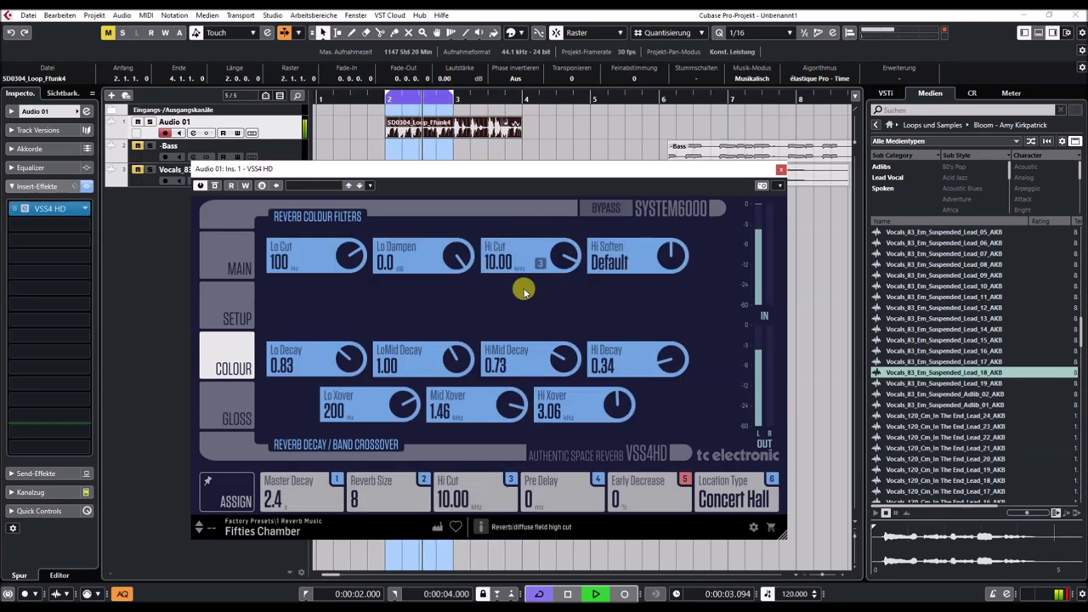
- Audition the reverb presets Flat Rap Club, Generic Live Club and Hot Ice on the looped drums
click(197, 525)
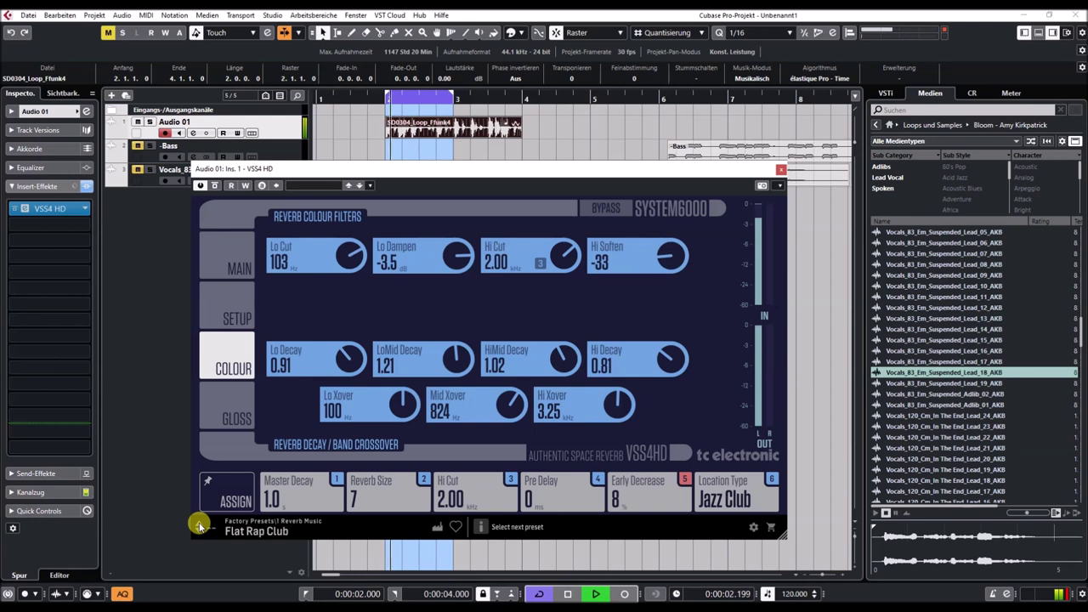
click(198, 526)
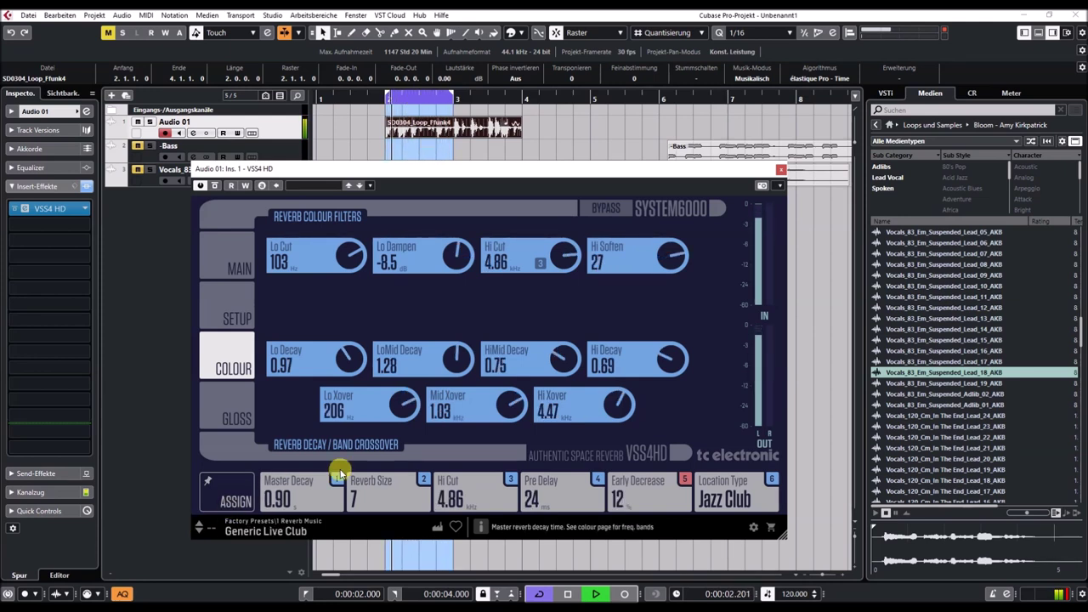
click(197, 525)
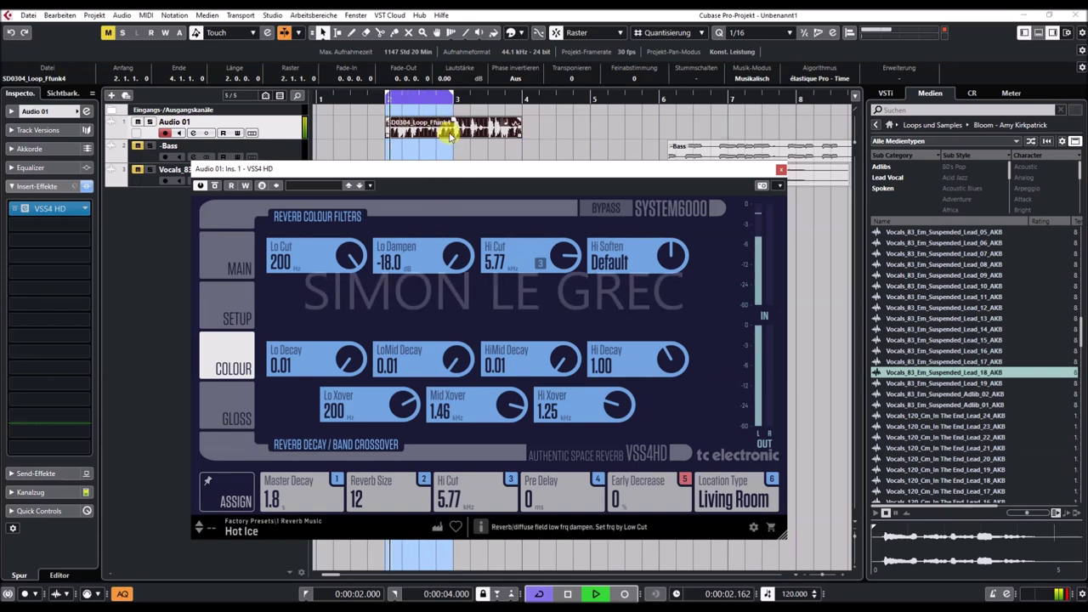
- Shorten the drum clip on Audio 01 to half a bar and duplicate it so the two clips fill bar 2
drag(524, 136, 417, 145)
key(ctrl+d)
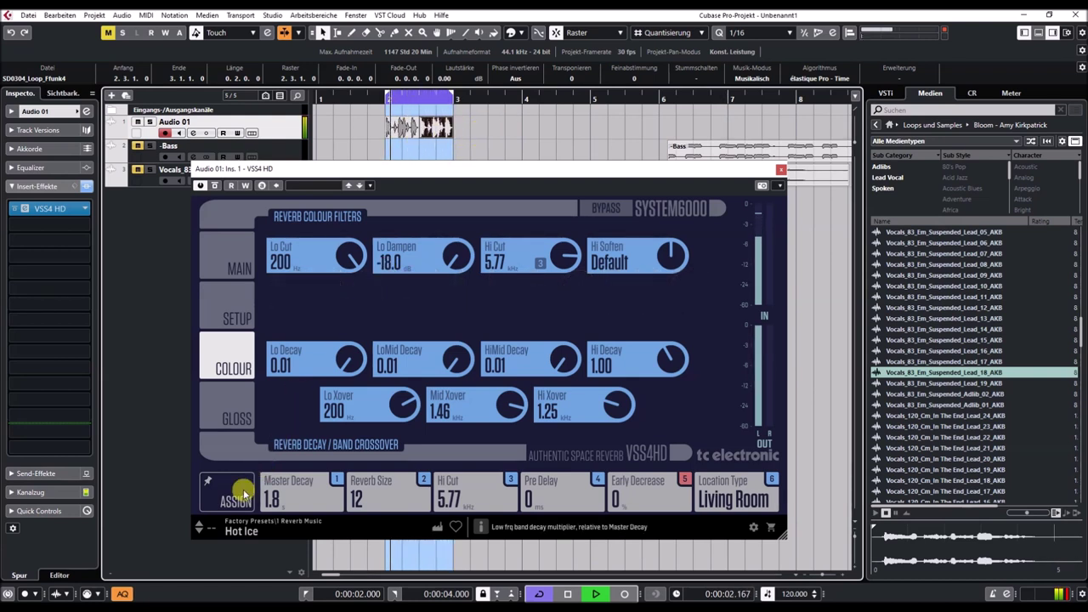
- Audition the Reverb Music presets Huge Warm Cathedral, HyperPlate, JoyHall, Key Hall and Large Hall on the looped drums
click(199, 526)
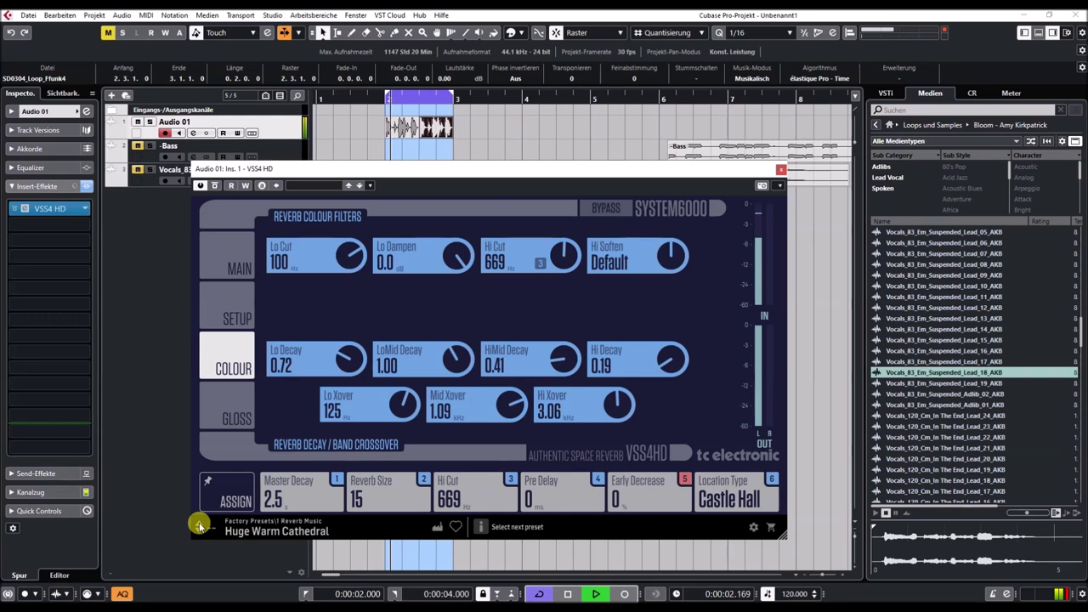
click(198, 525)
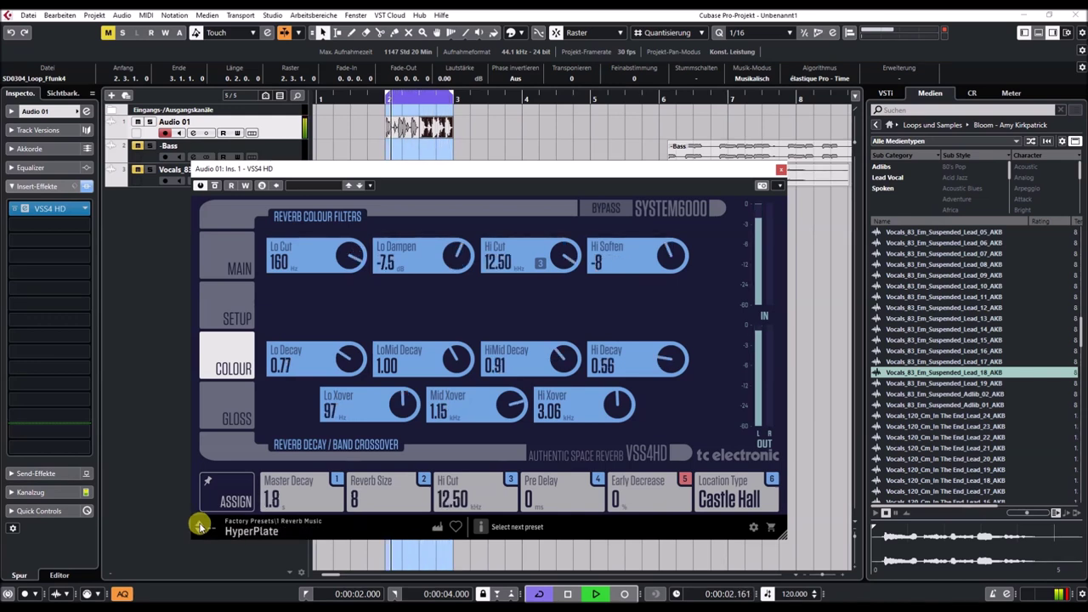
click(199, 525)
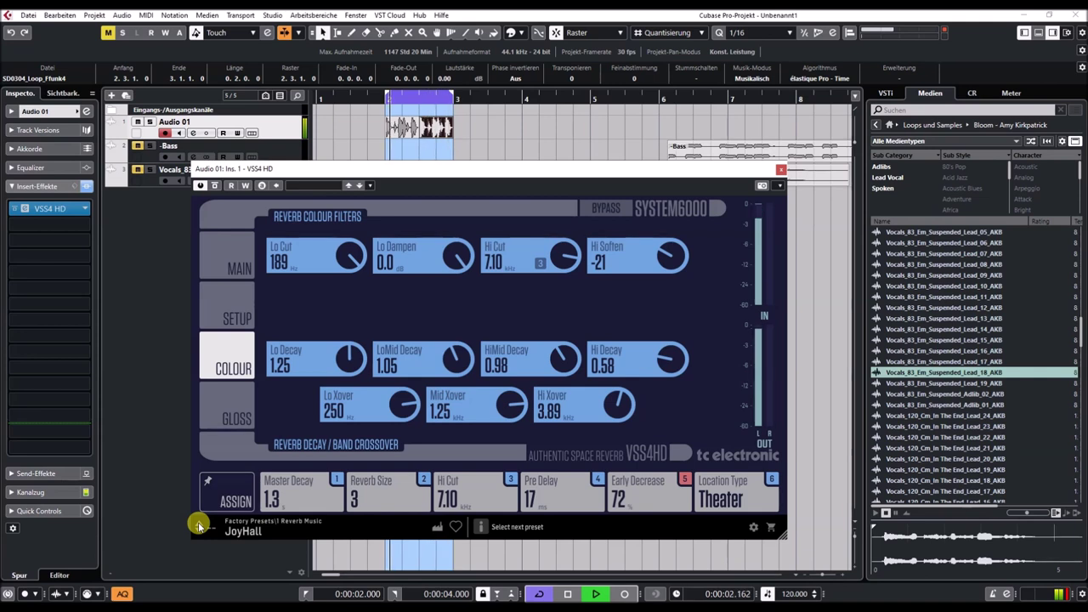
click(198, 525)
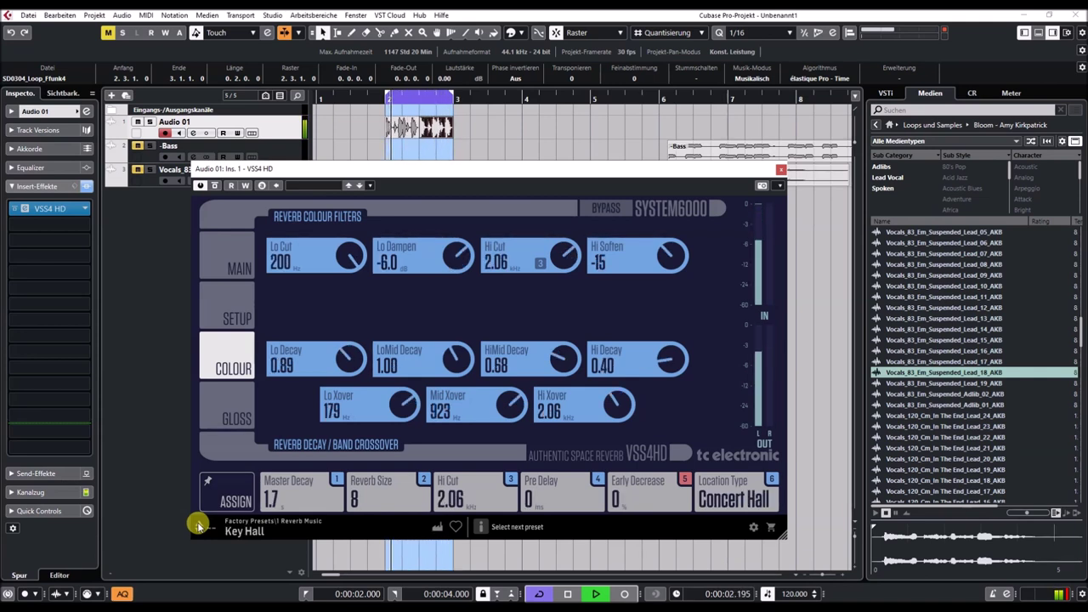
click(199, 525)
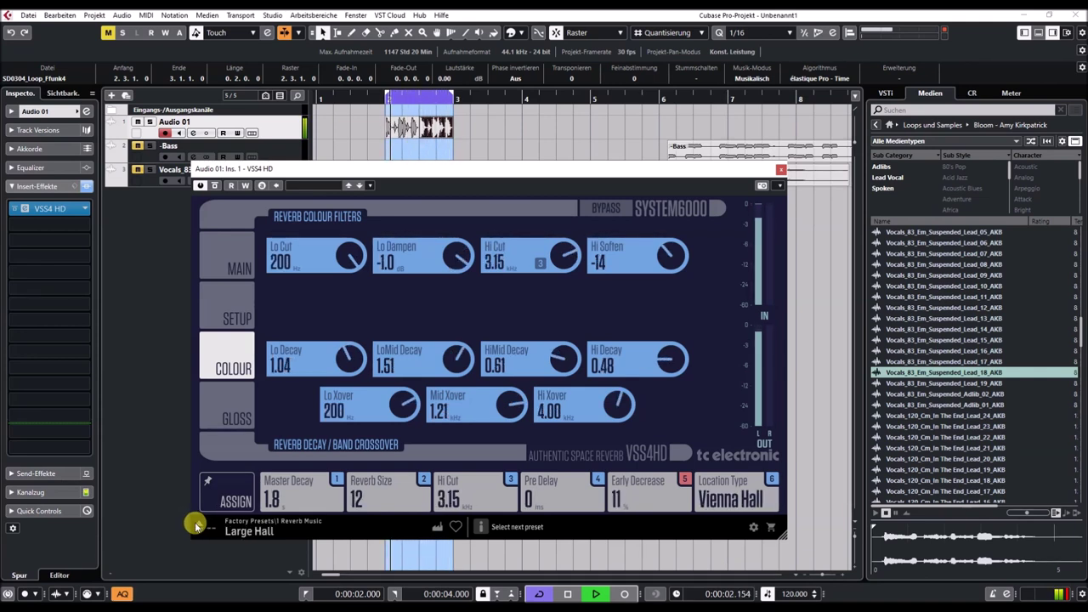
- Audition the Halls Of Fame presets on the drums in order, from BB Big Rock Snare through BB Long Dark Tunnel Reverb to BB Phatt Snare
click(250, 529)
mouse_move(346, 419)
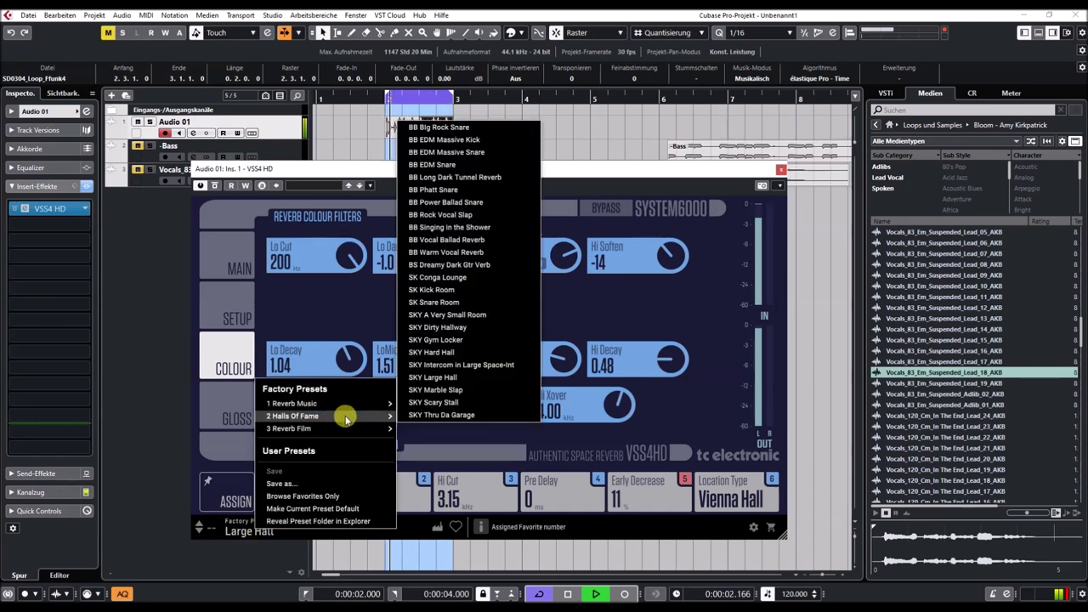
click(439, 127)
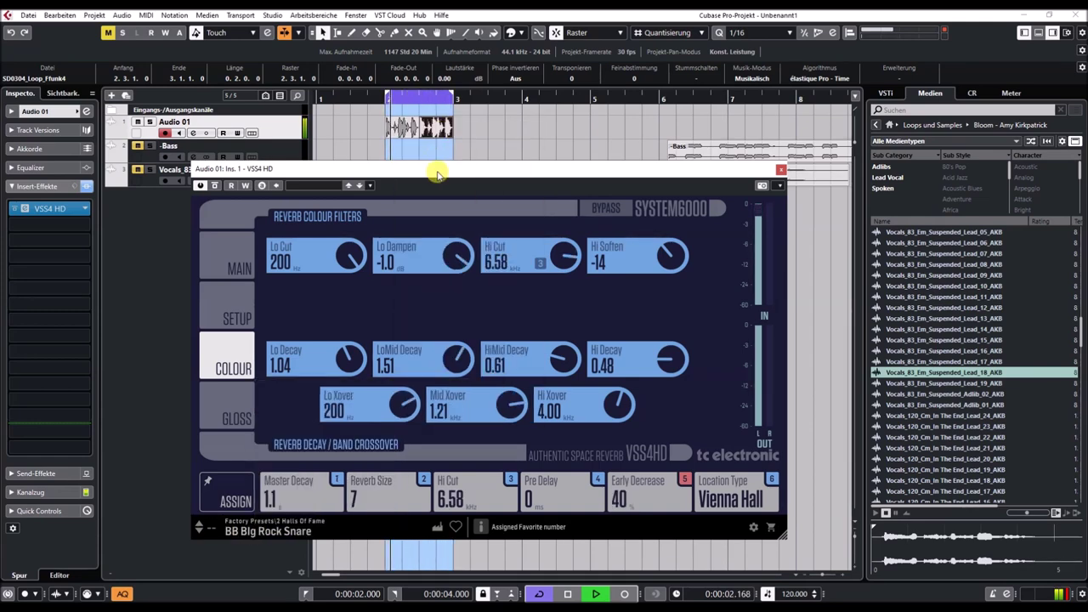
click(201, 527)
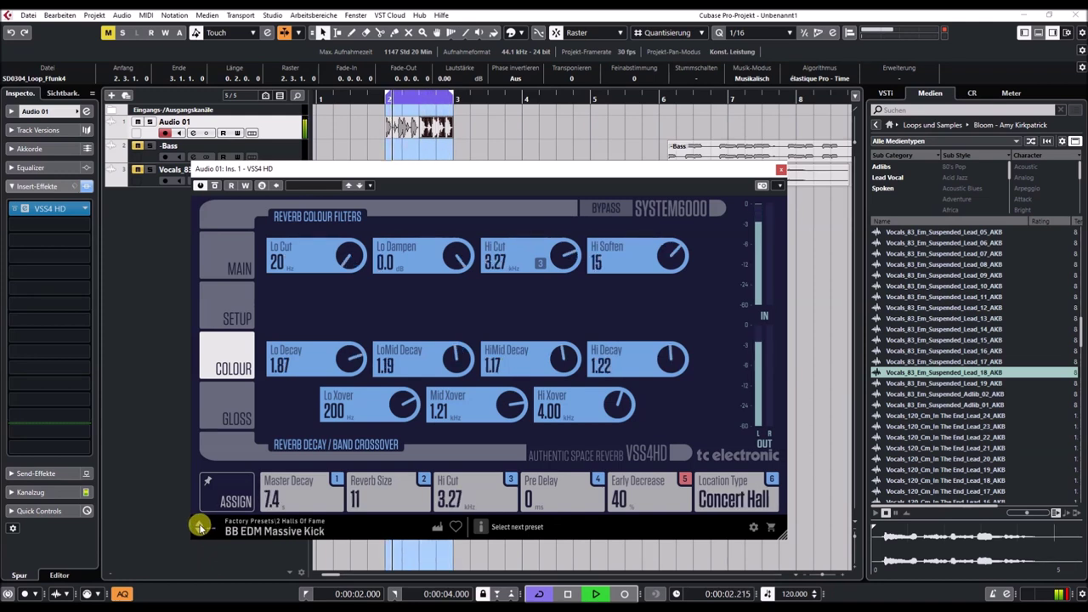
click(200, 527)
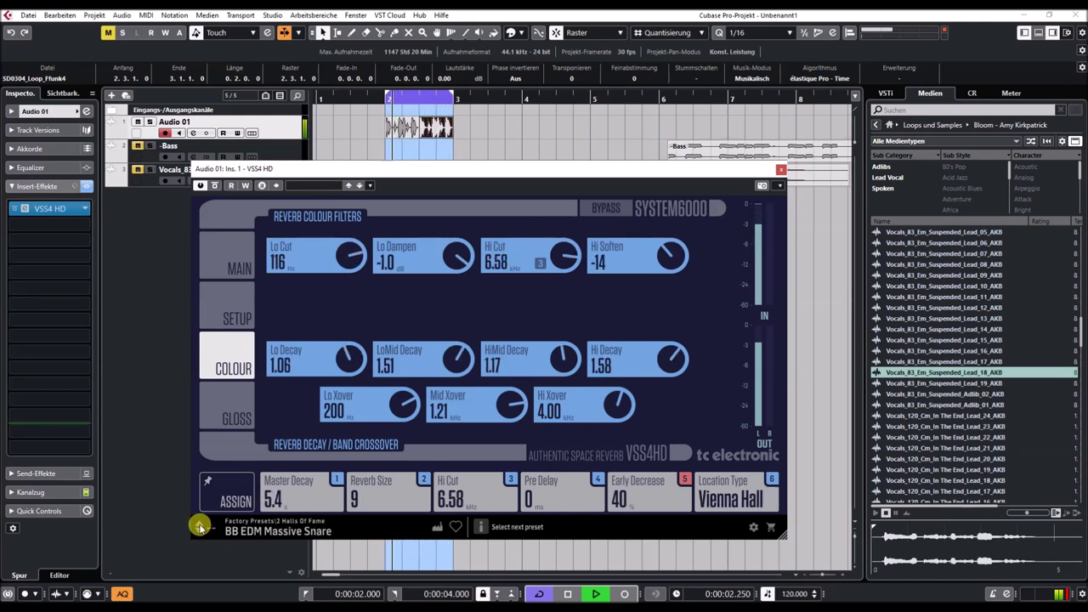
click(201, 527)
click(201, 527)
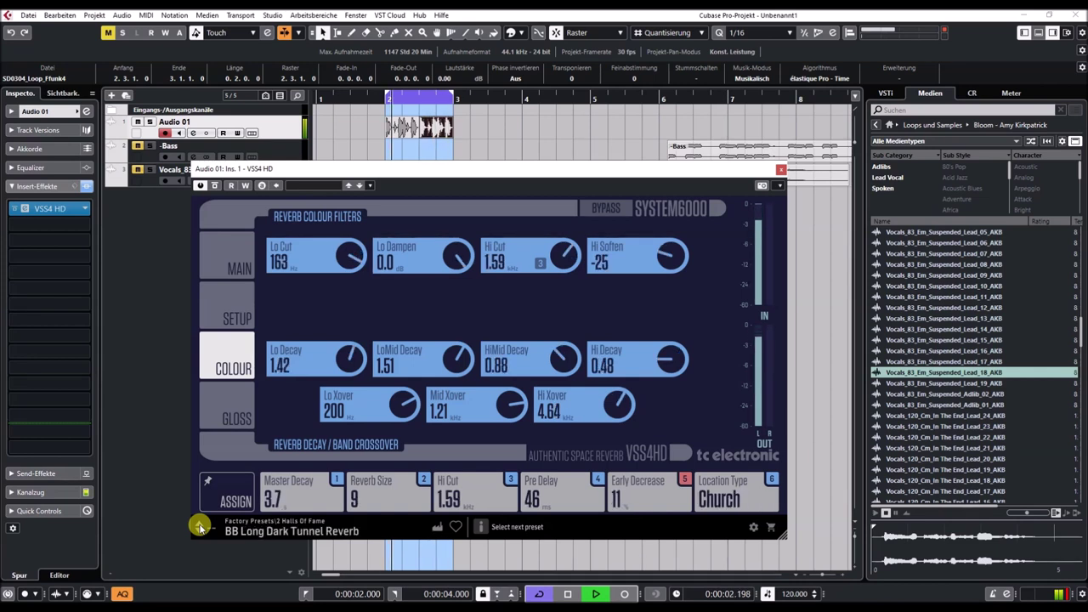
click(201, 527)
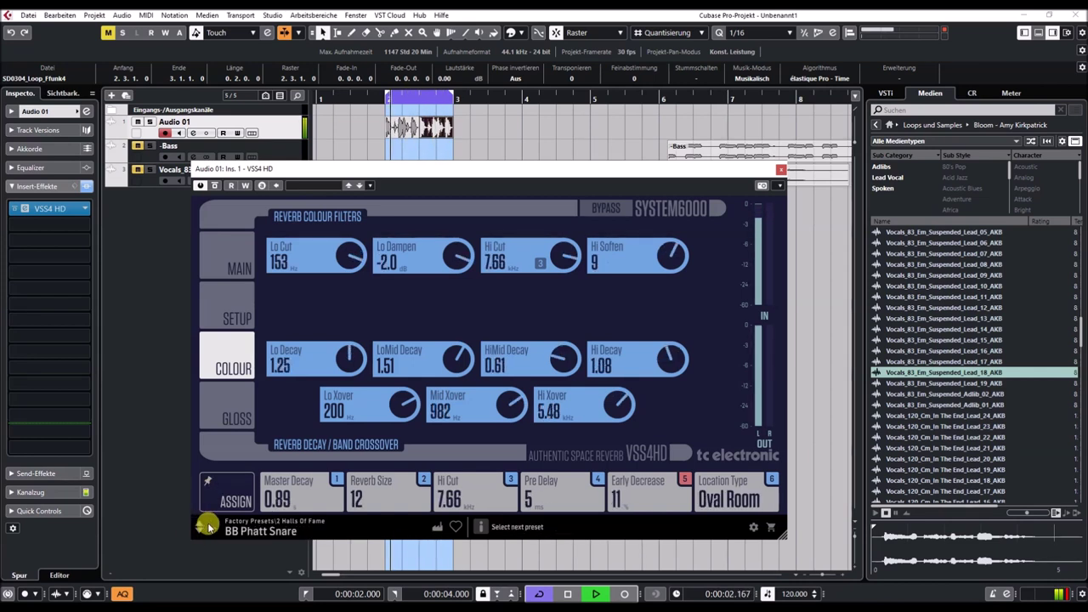
- Load the Halls Of Fame preset SK Kick Room, set its Lo Decay to 0.71, and check its reverb type and modulation settings
click(257, 532)
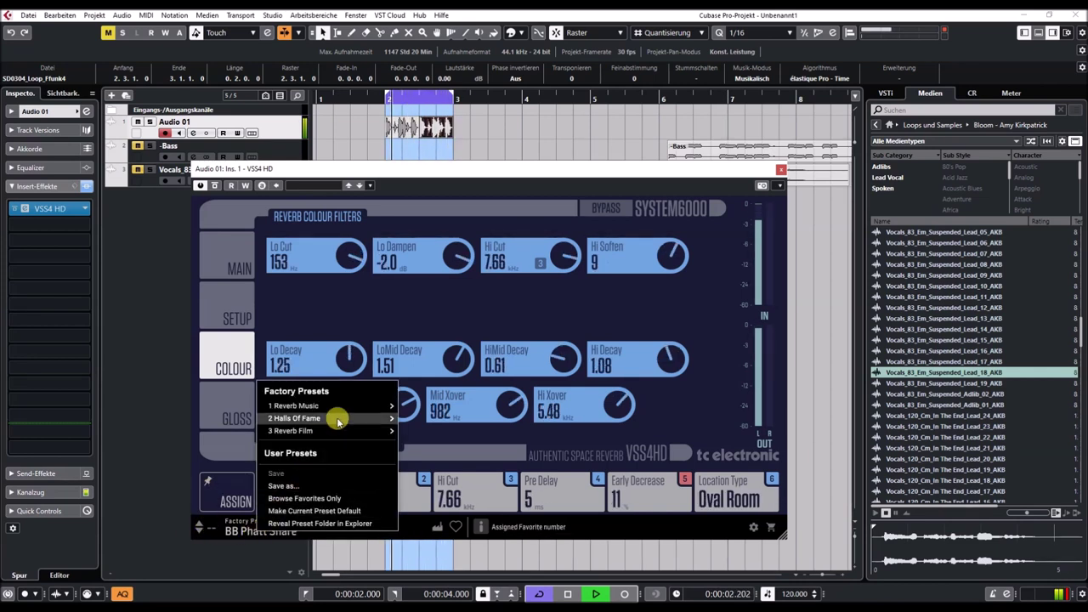
mouse_move(361, 417)
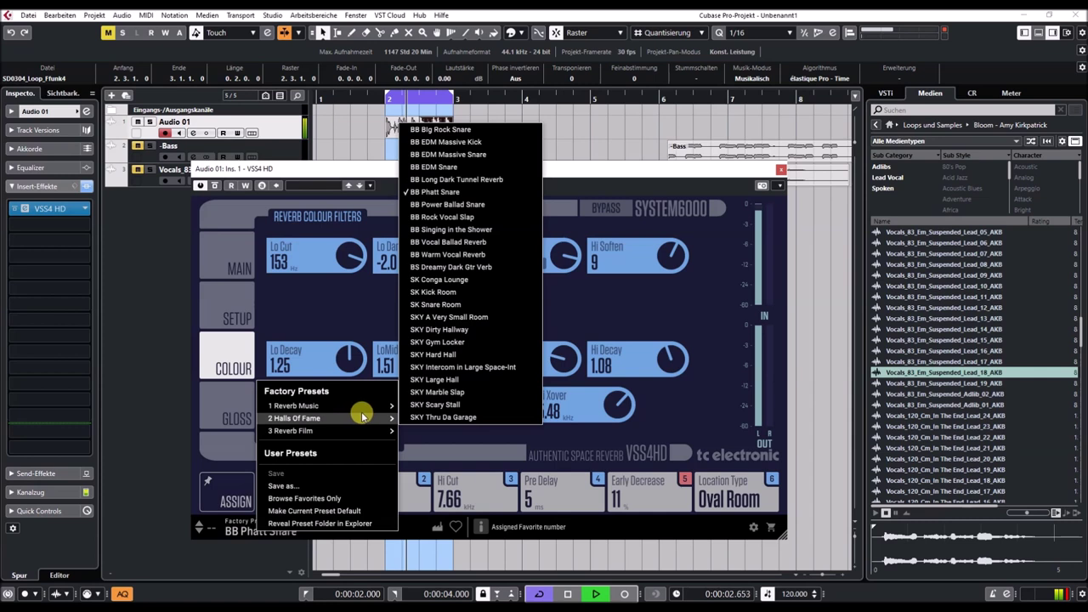
click(434, 292)
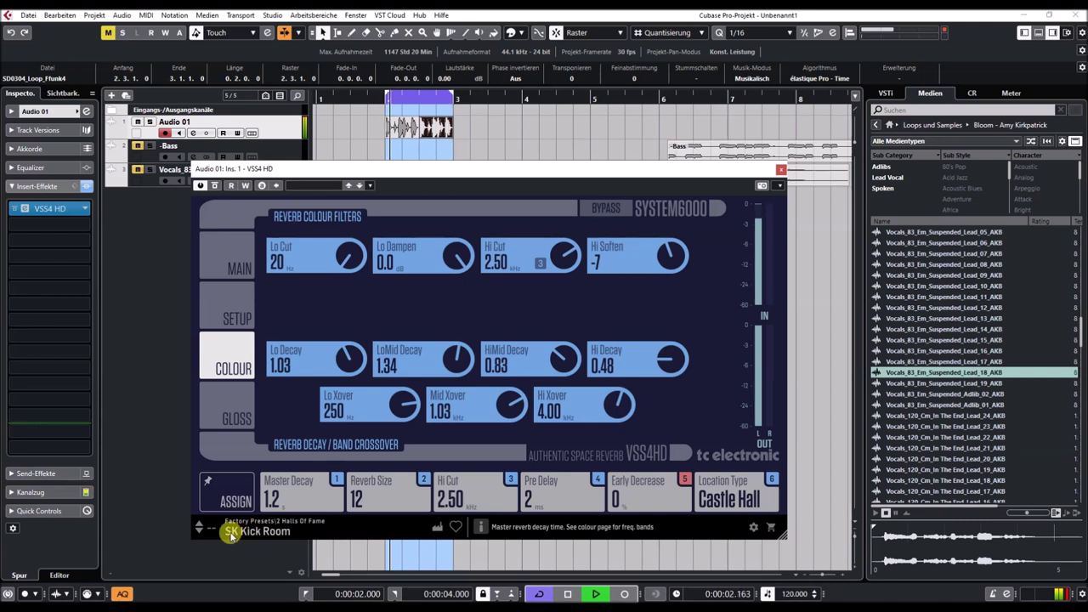
drag(350, 361, 356, 383)
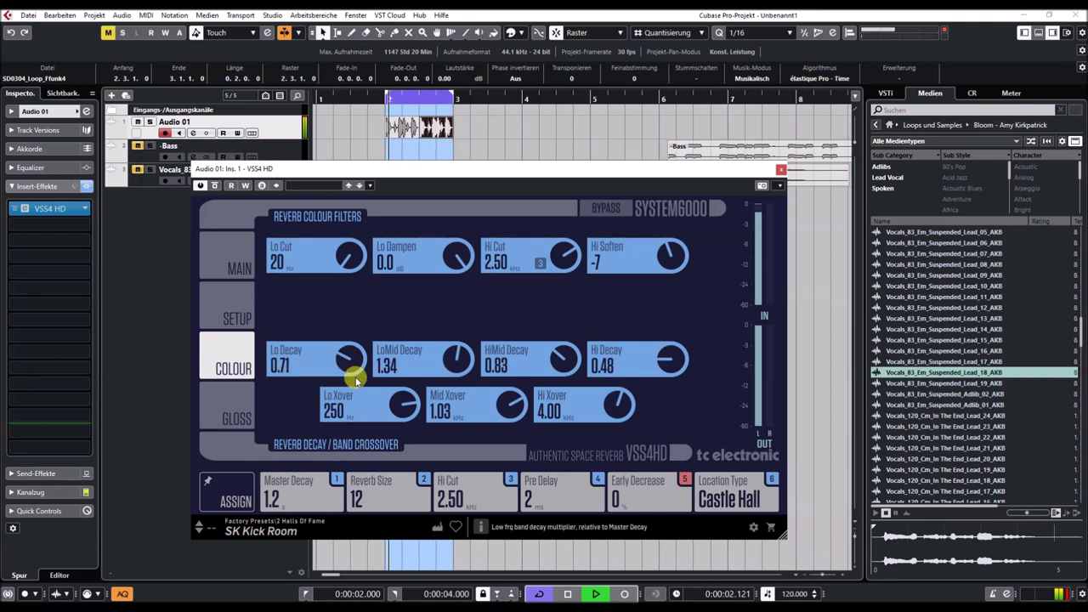
click(242, 401)
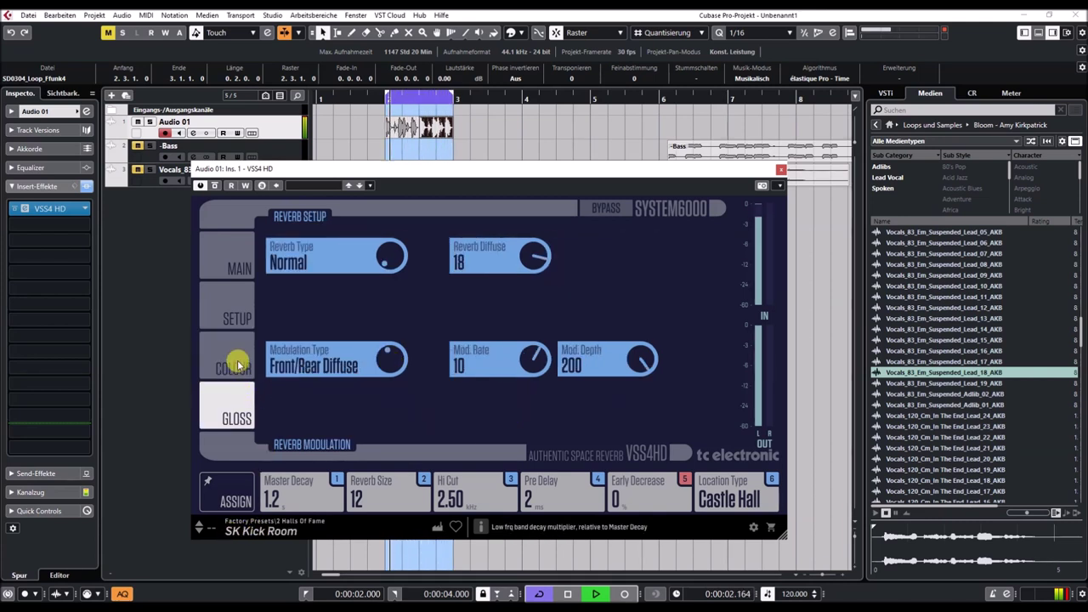
click(232, 364)
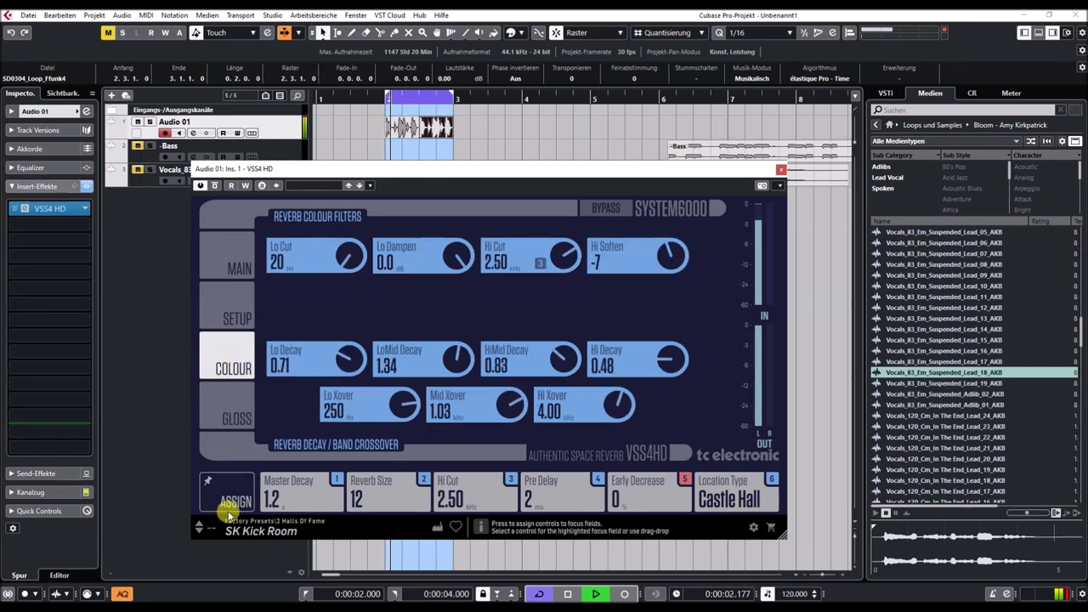
- Audition SK Snare Room and SKY A Very Small Room, compare the latter with the bypassed drums, and stop playback
click(198, 526)
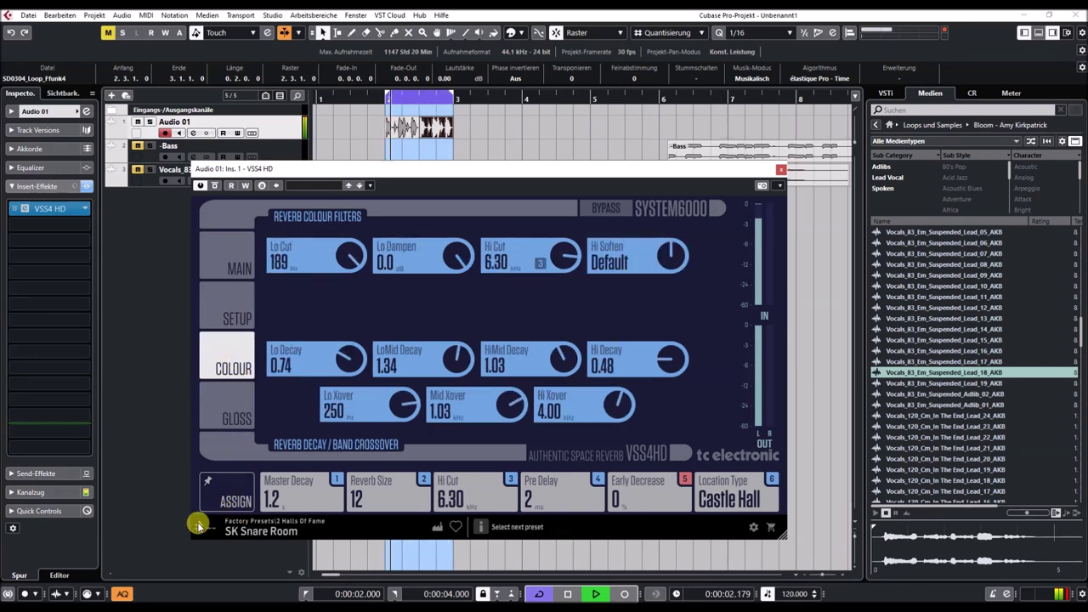
click(198, 526)
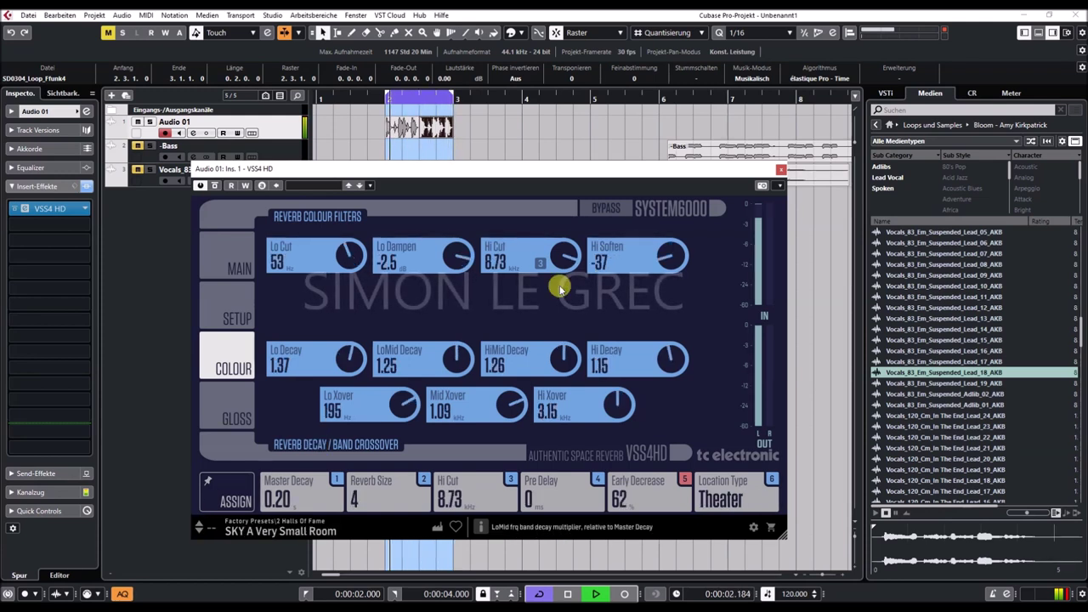
click(605, 210)
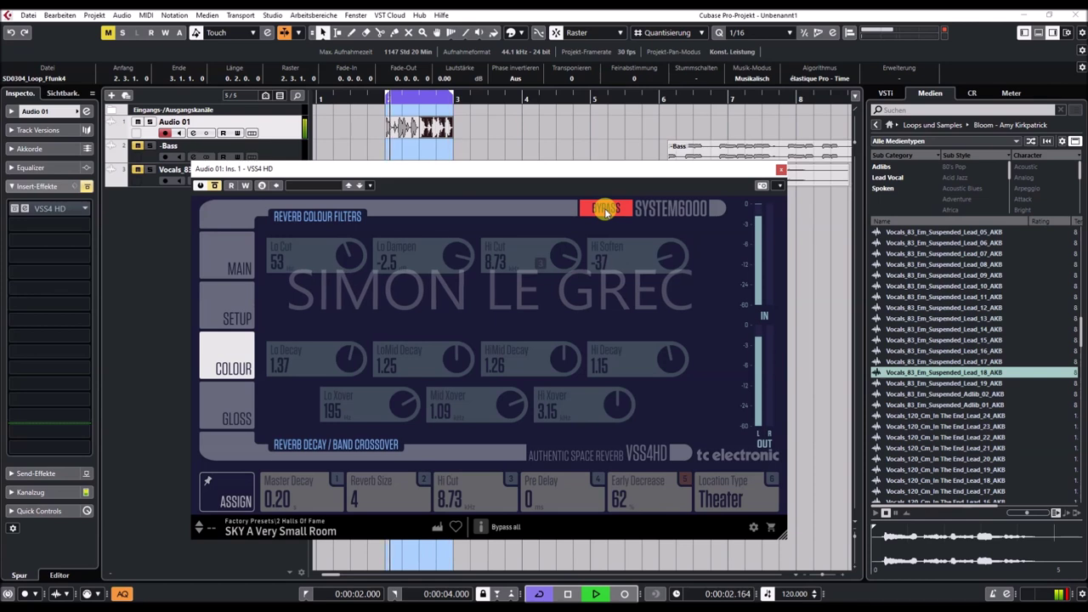
click(605, 210)
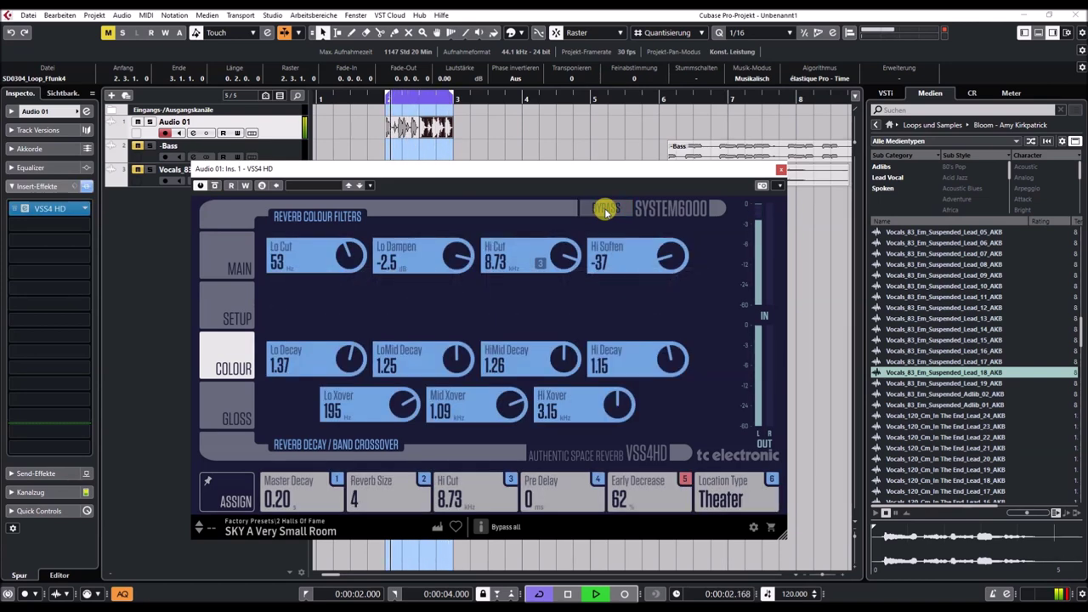
key(space)
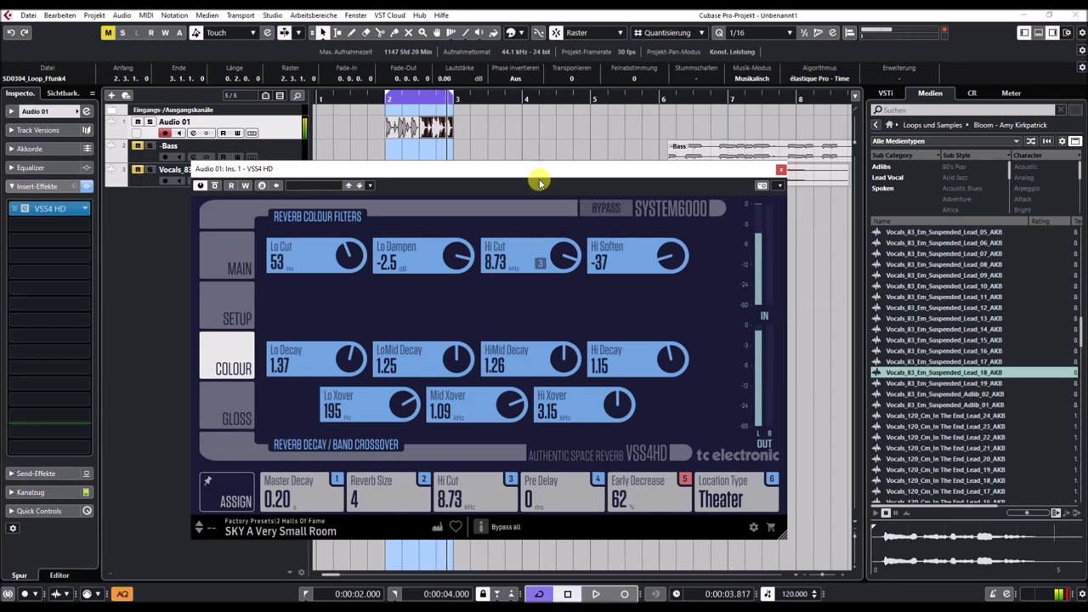
- Replace the drum clips at bar 2 on Audio 01 with the Vocals_83_Em_Suspended_Lead_18_AKB clip and extend the loop end to 0:00:08.000
drag(397, 128, 687, 129)
drag(680, 174, 414, 127)
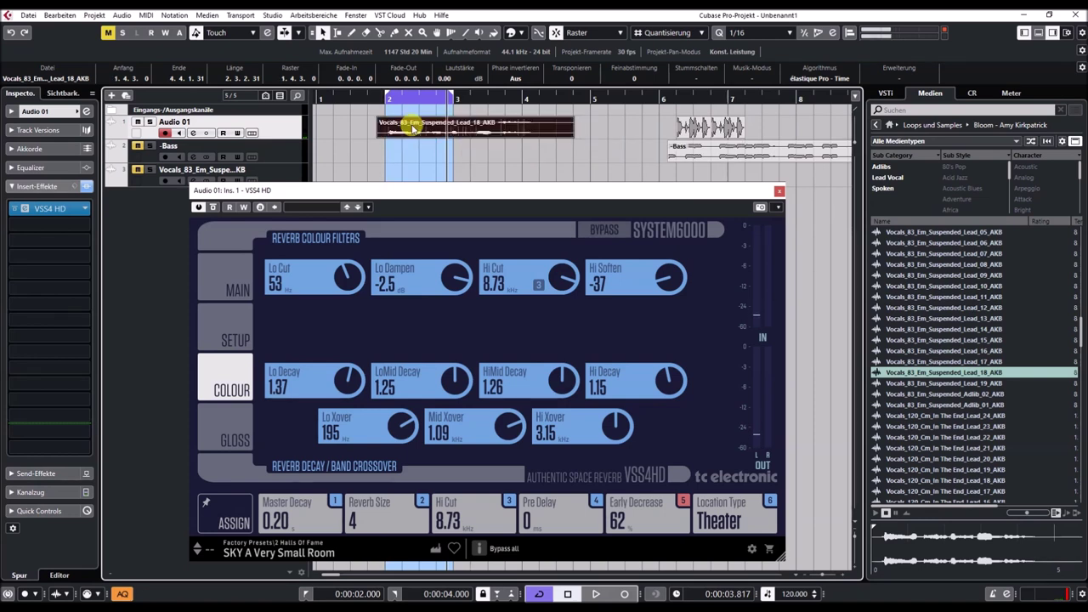
drag(420, 192, 423, 182)
drag(454, 101, 592, 101)
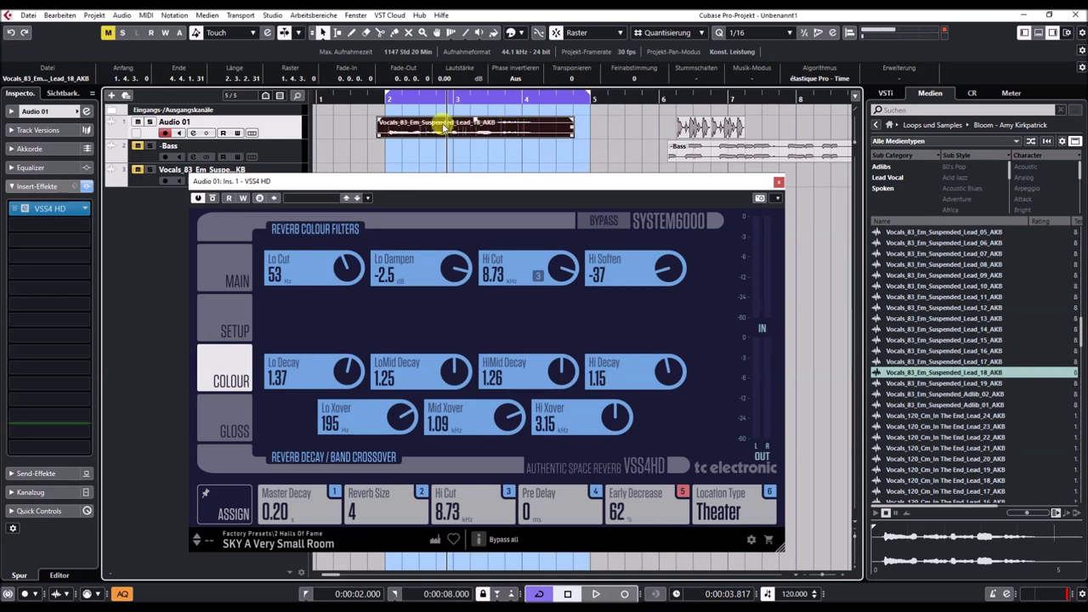
drag(417, 132, 425, 132)
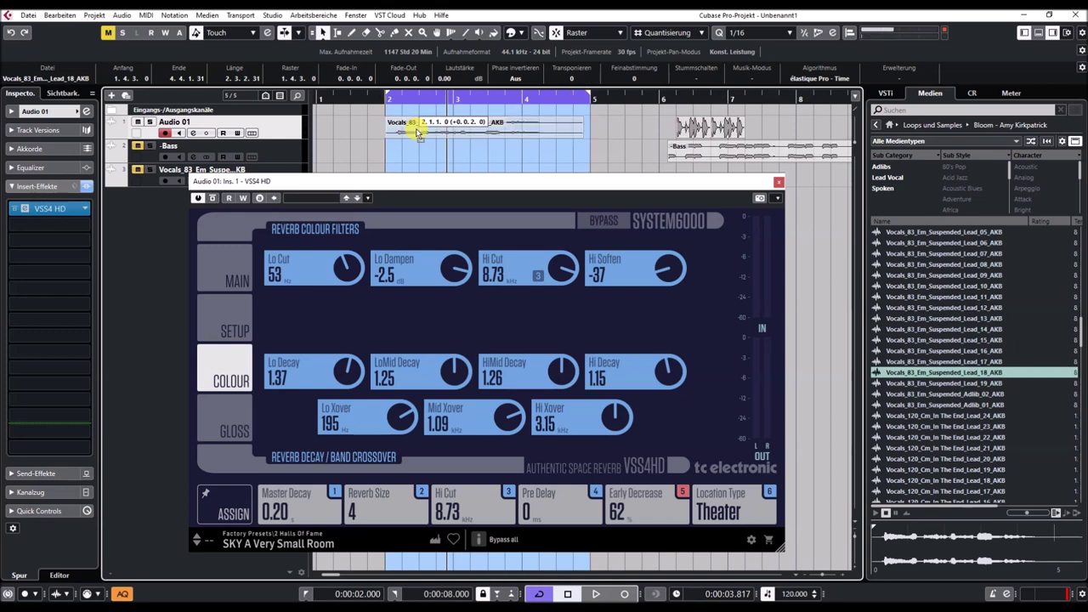
- Load the Halls Of Fame preset SKY Large Hall and play the vocal loop from just before bar 2, first bypassed and then with reverb
click(288, 544)
mouse_move(382, 432)
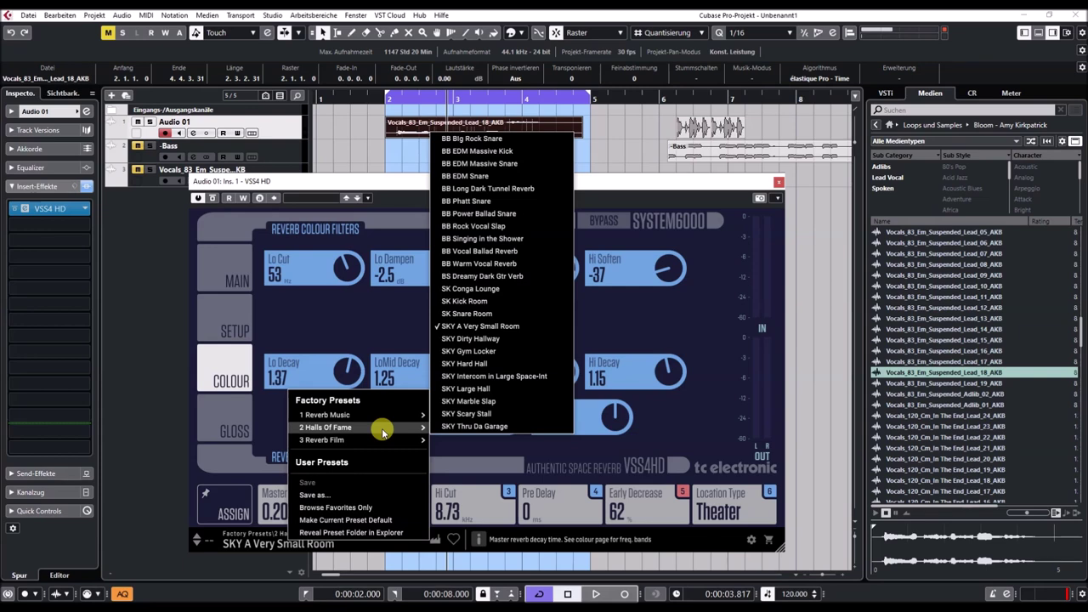
click(465, 388)
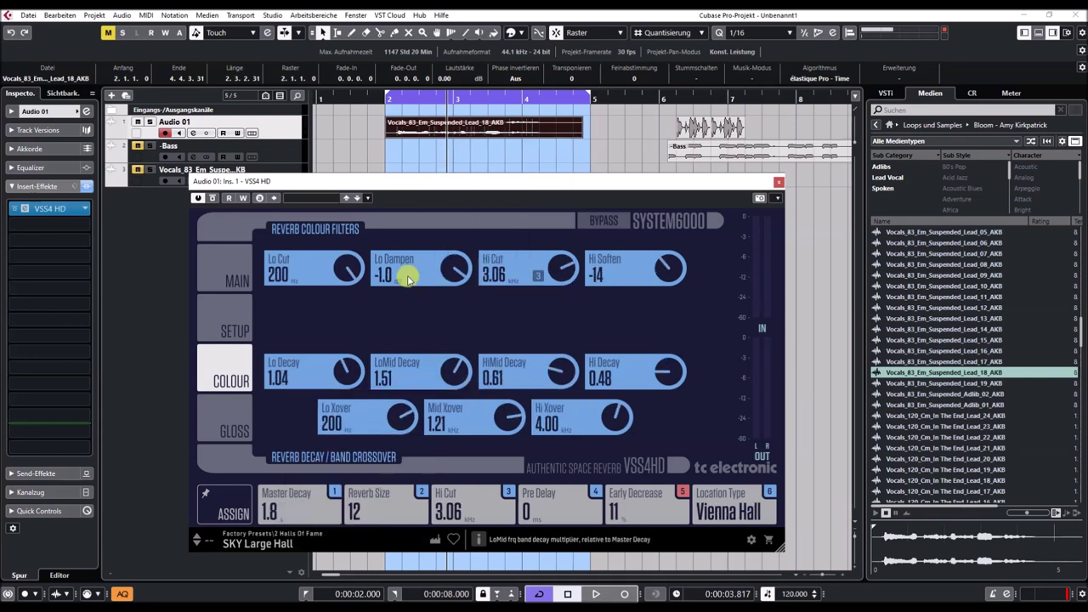
click(382, 99)
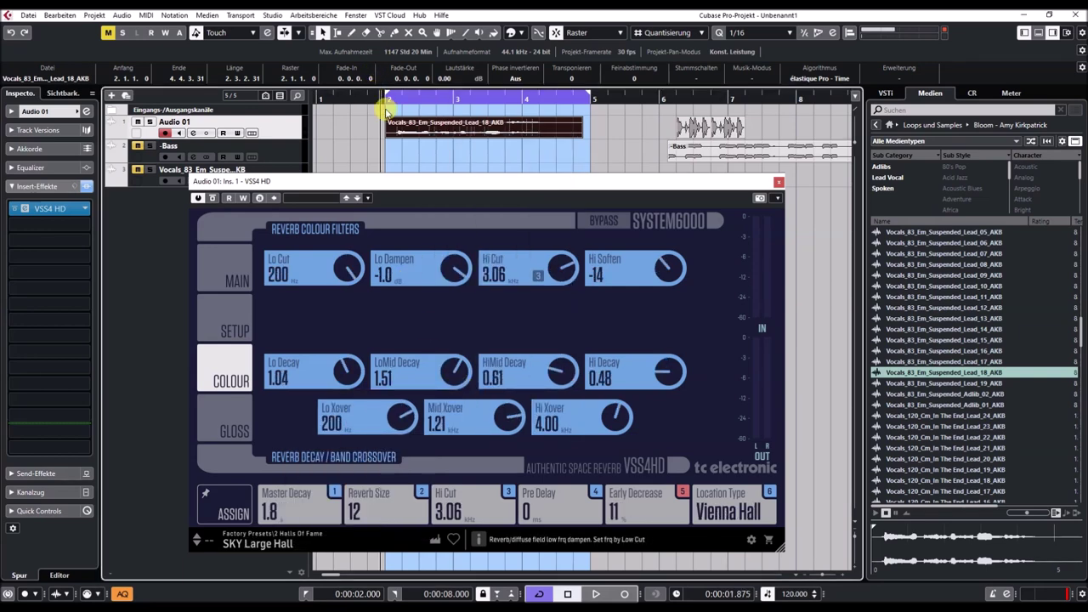
click(599, 221)
key(space)
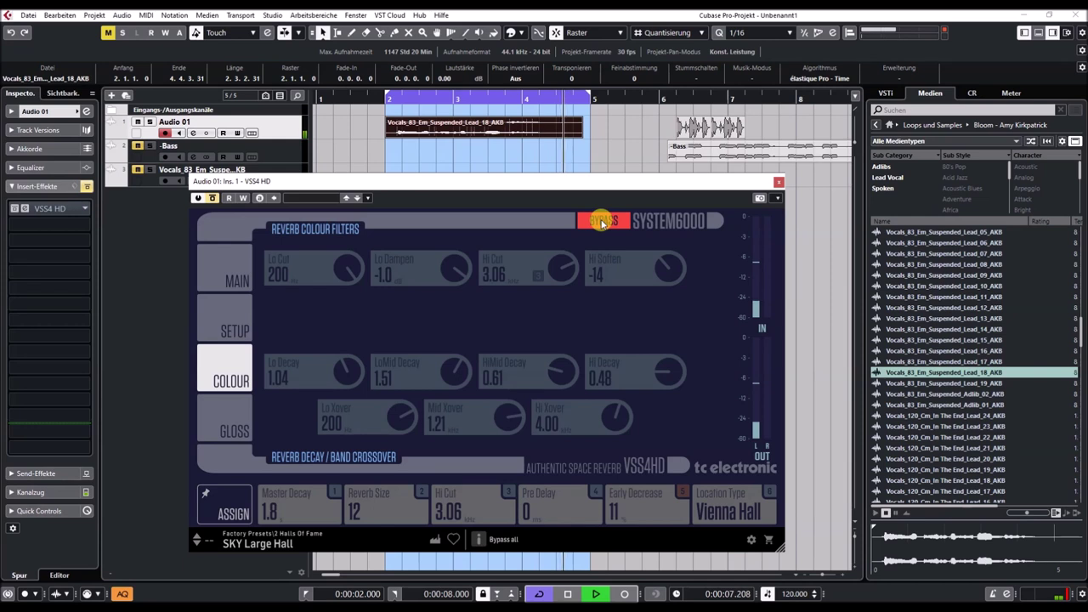
click(601, 223)
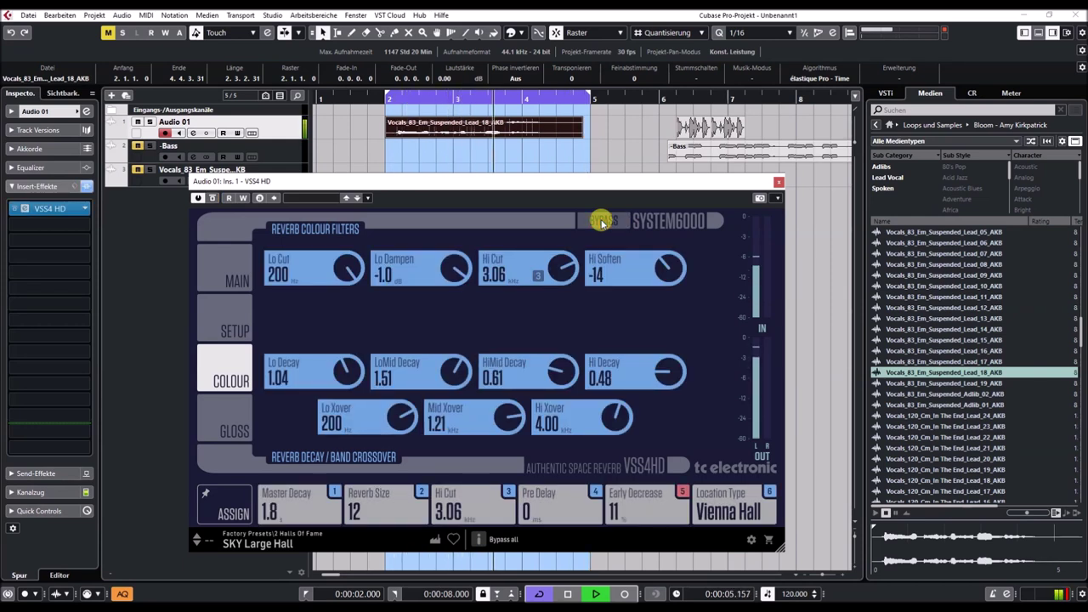
- Load the Reverb Film preset Bedroom Studio and compare it with the dry vocal using bypass
click(271, 545)
mouse_move(360, 442)
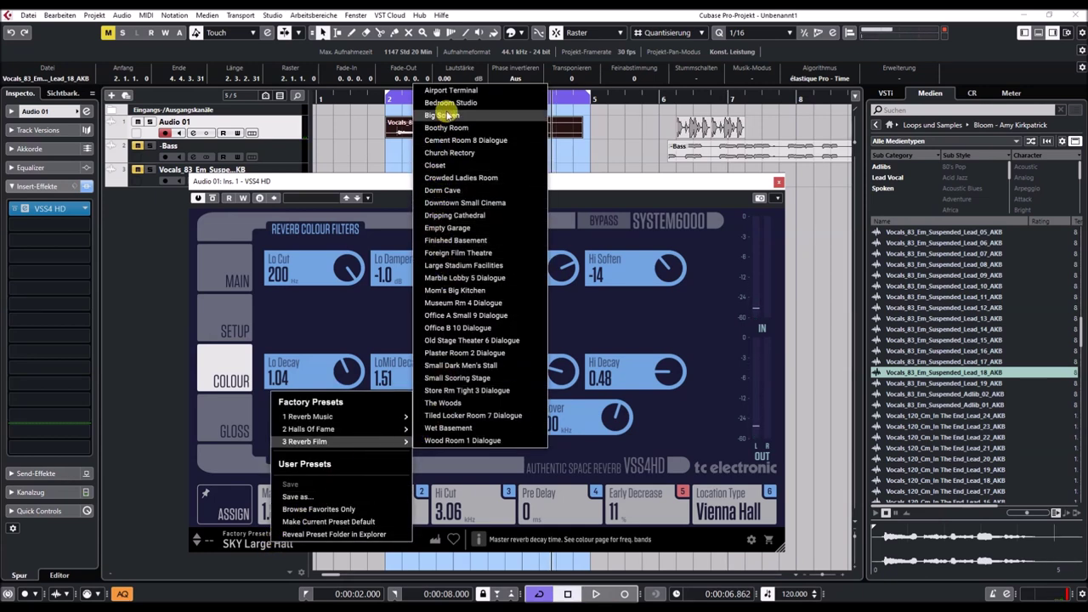
click(449, 102)
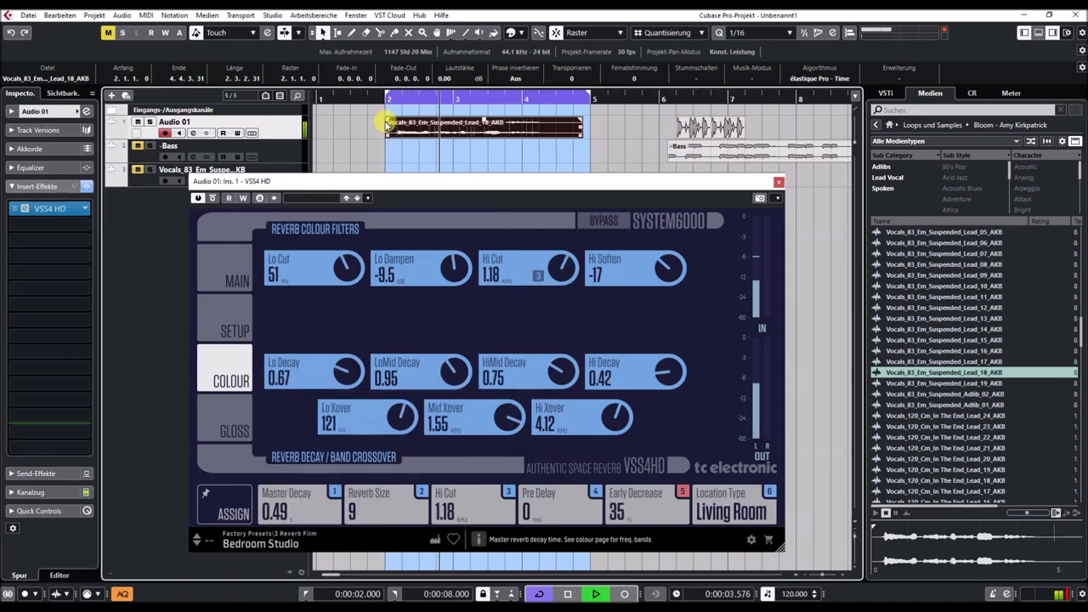
click(605, 221)
click(612, 222)
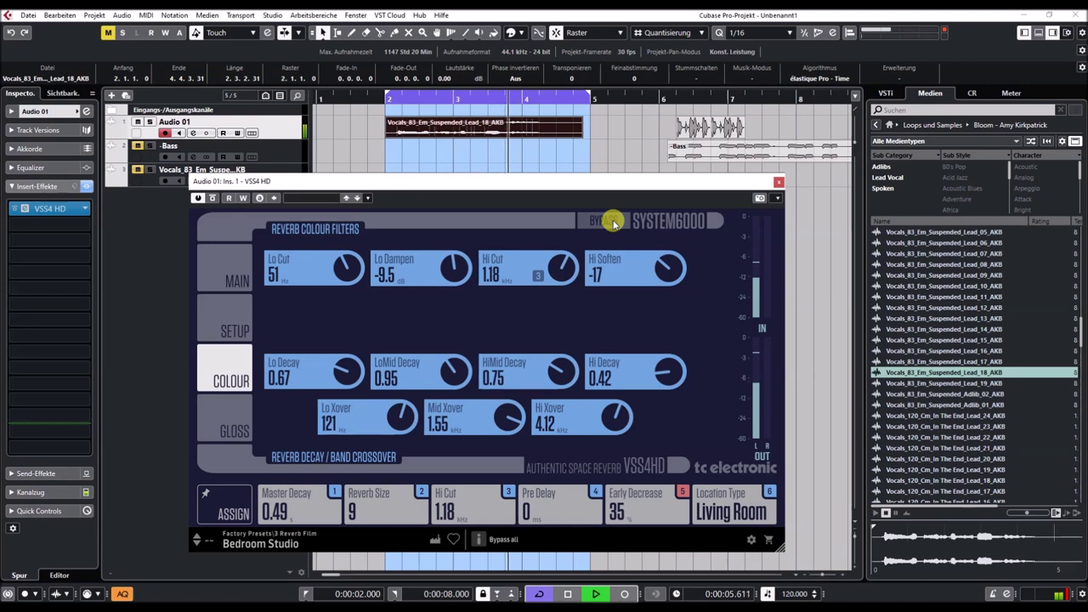
click(607, 221)
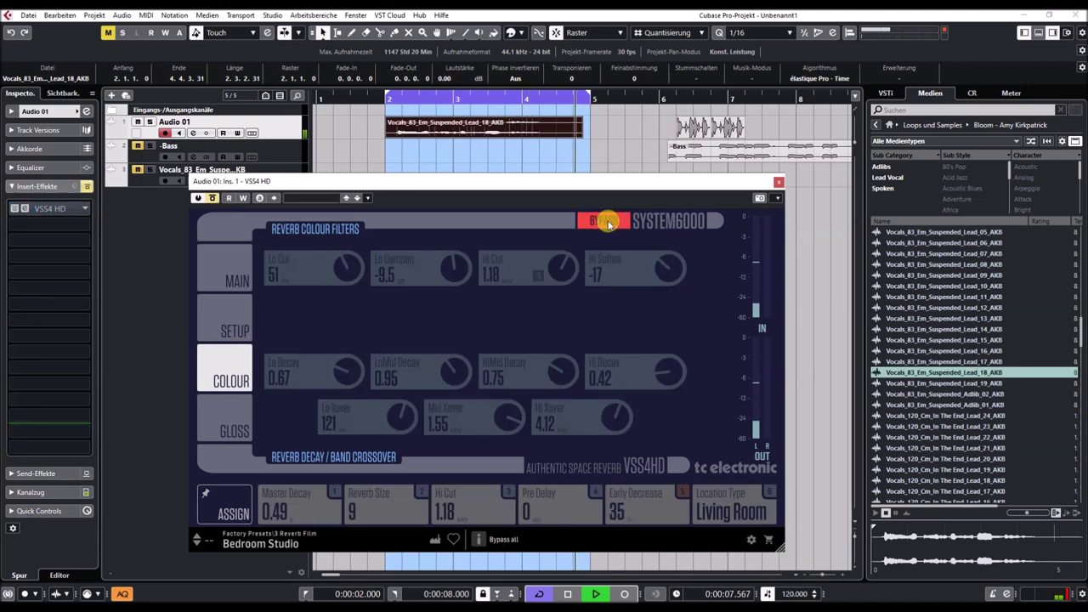
- Disengage the reverb bypass and audition the Reverb Film presets Big Screen and Boothy Room on the looped vocal
click(605, 222)
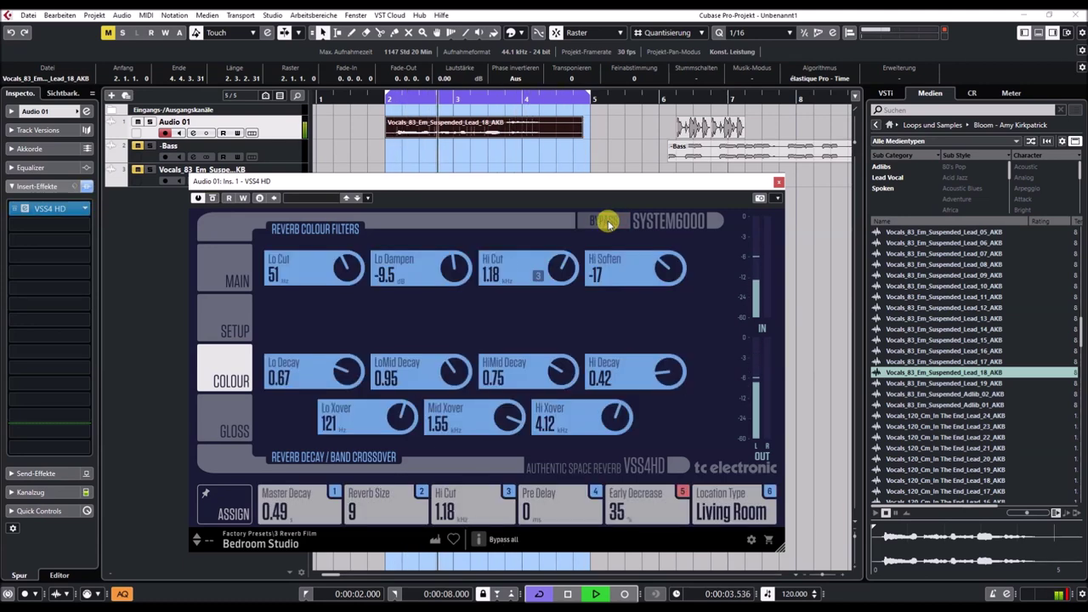
click(195, 538)
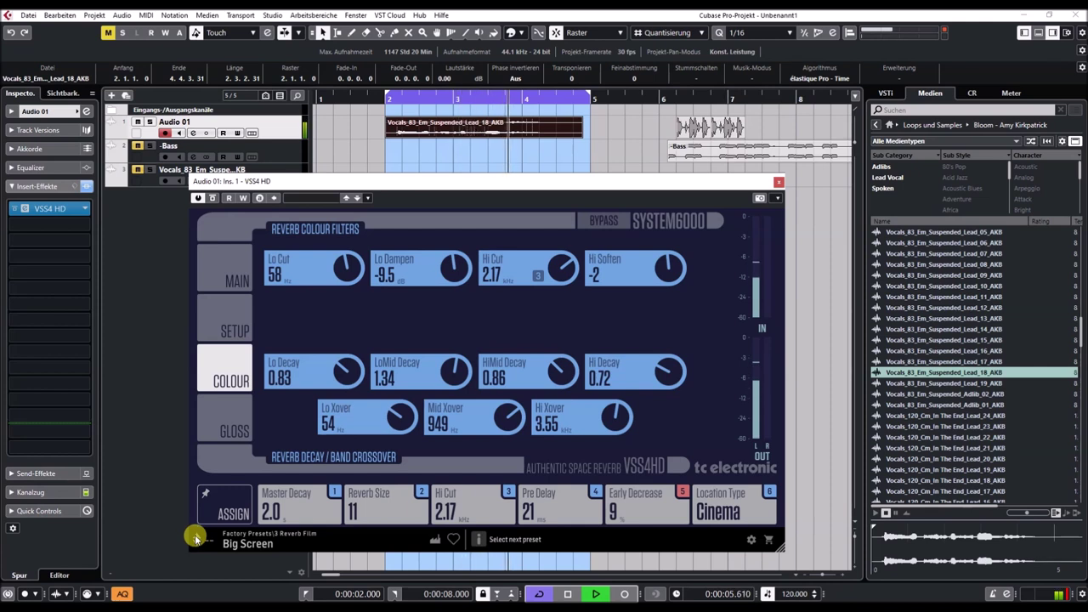
click(196, 538)
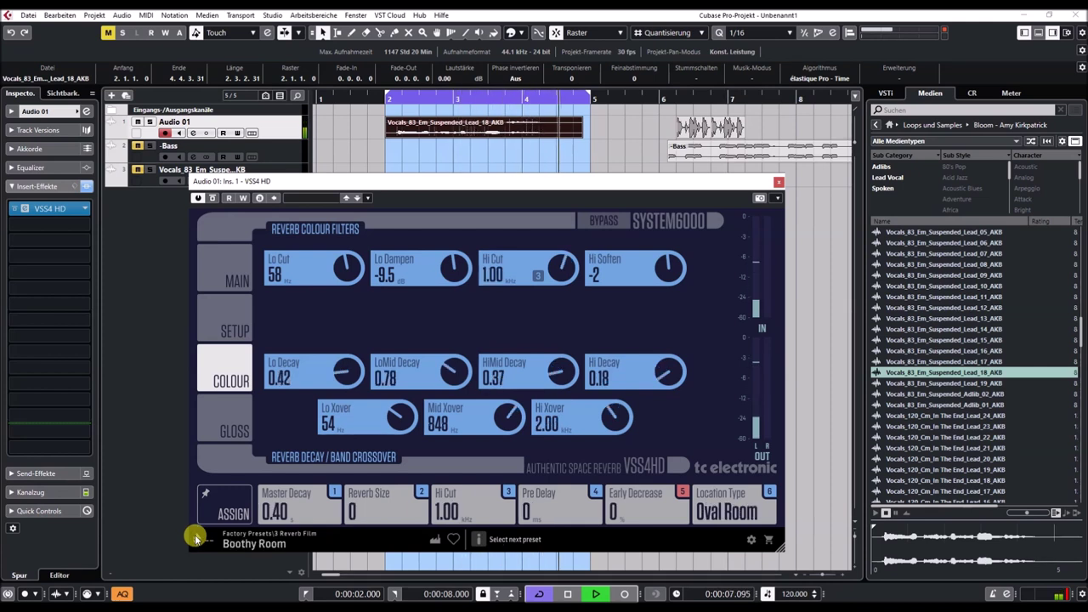
- Audition the Reverb Film preset Office A Small 9 Dialogue on the looped vocal
click(252, 544)
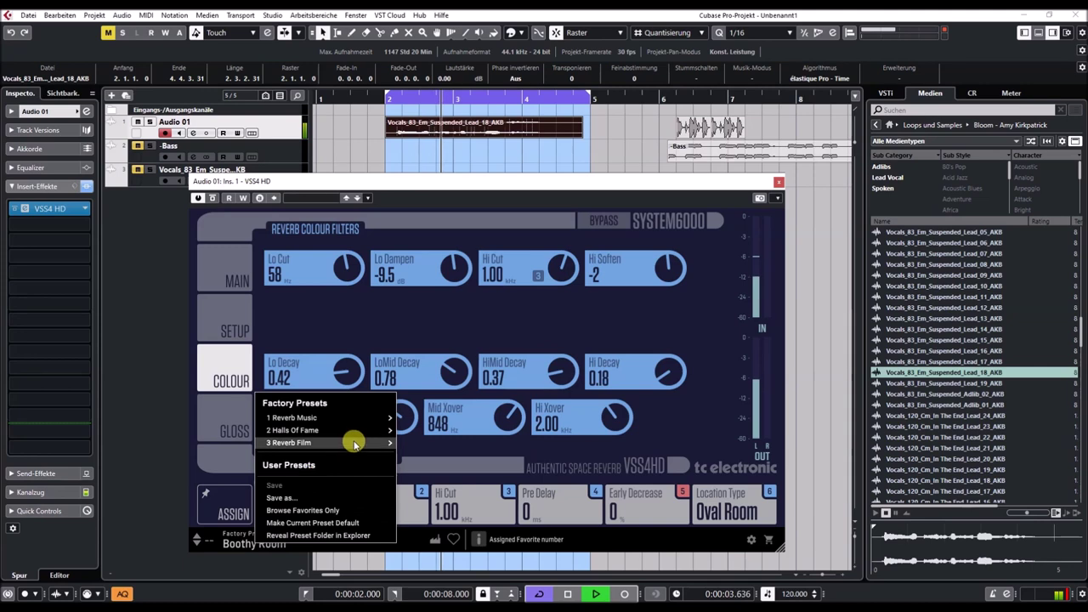
mouse_move(357, 444)
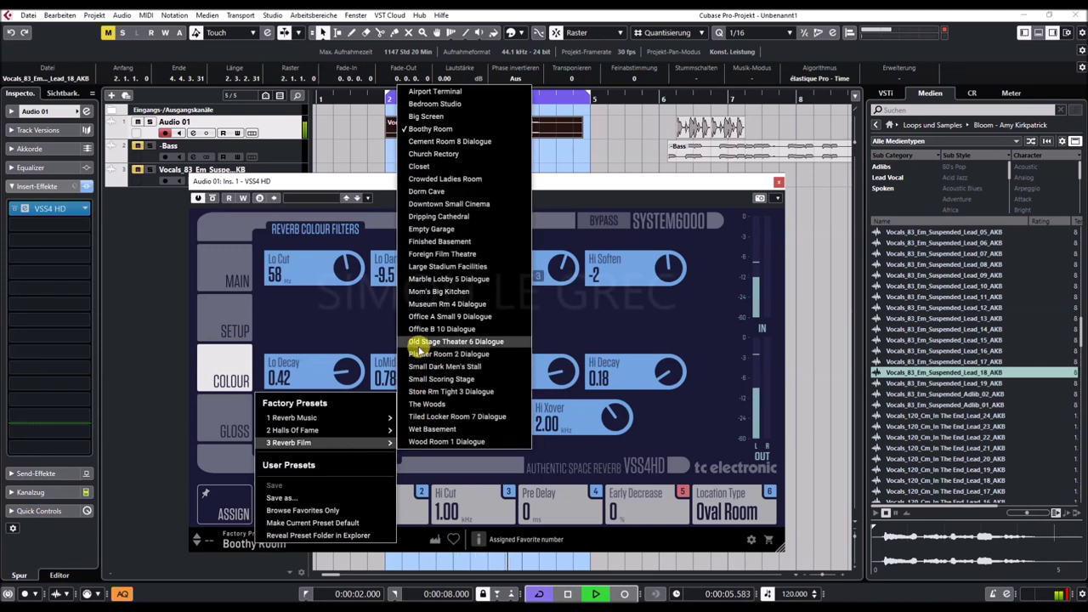
click(419, 317)
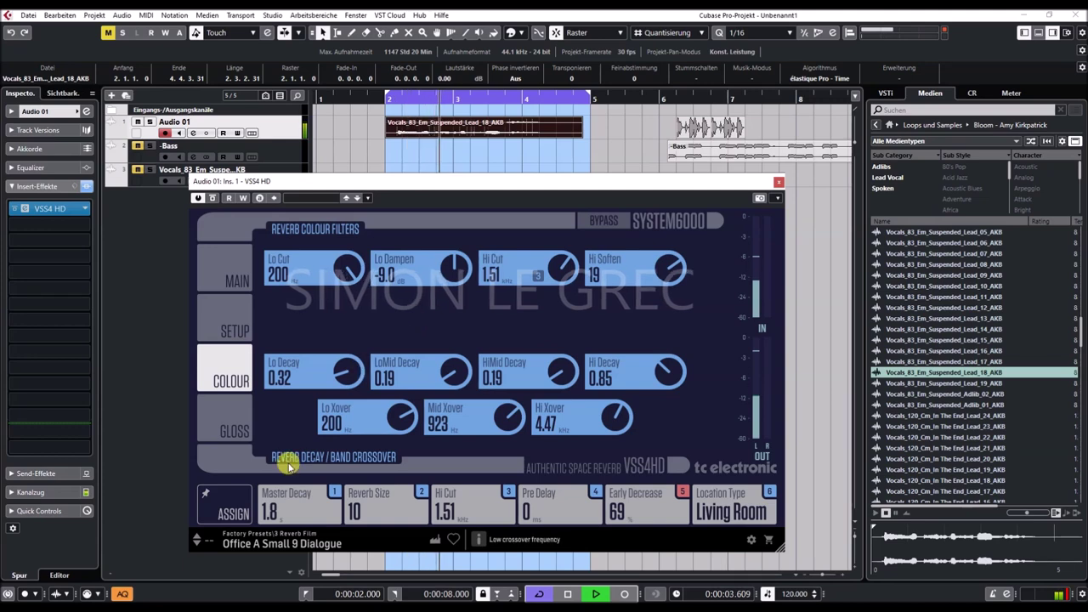
- Load the Reverb Film preset Downtown Small Cinema, listen to it on the looped vocal, and stop playback
click(198, 537)
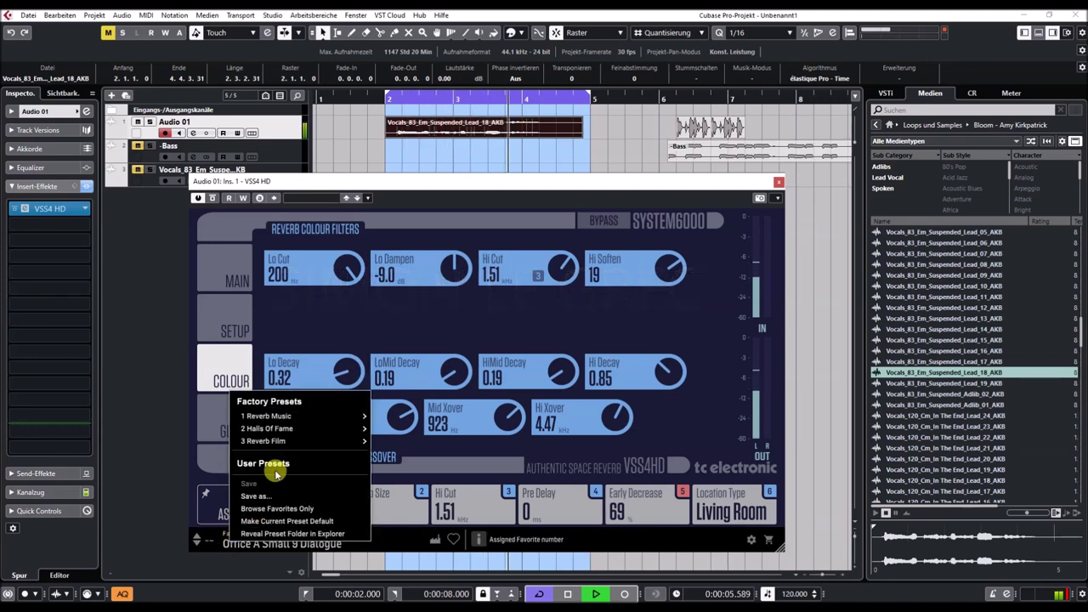
mouse_move(307, 441)
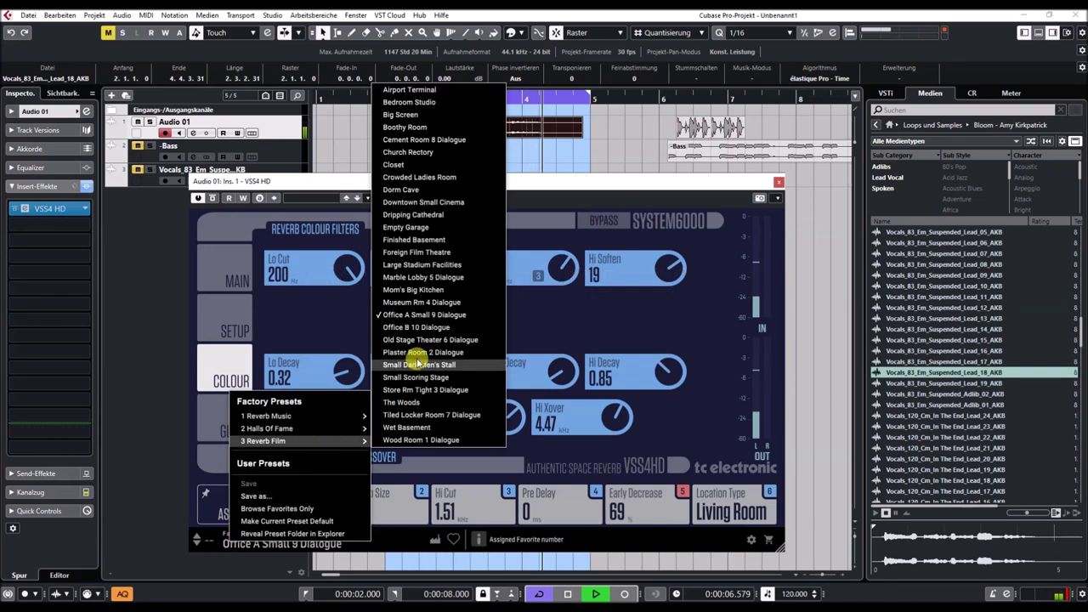
click(399, 202)
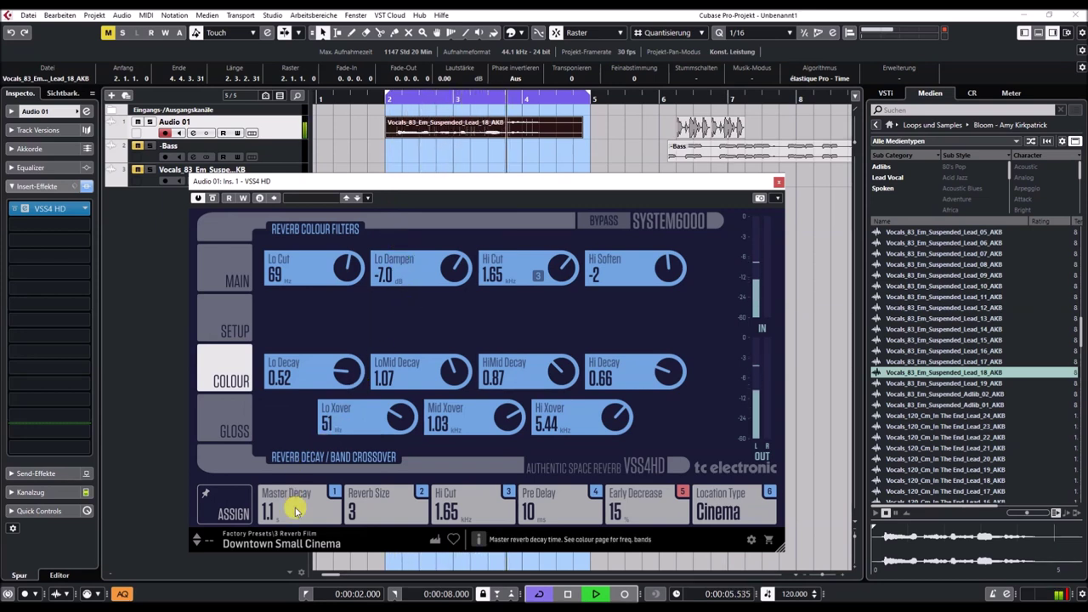
key(space)
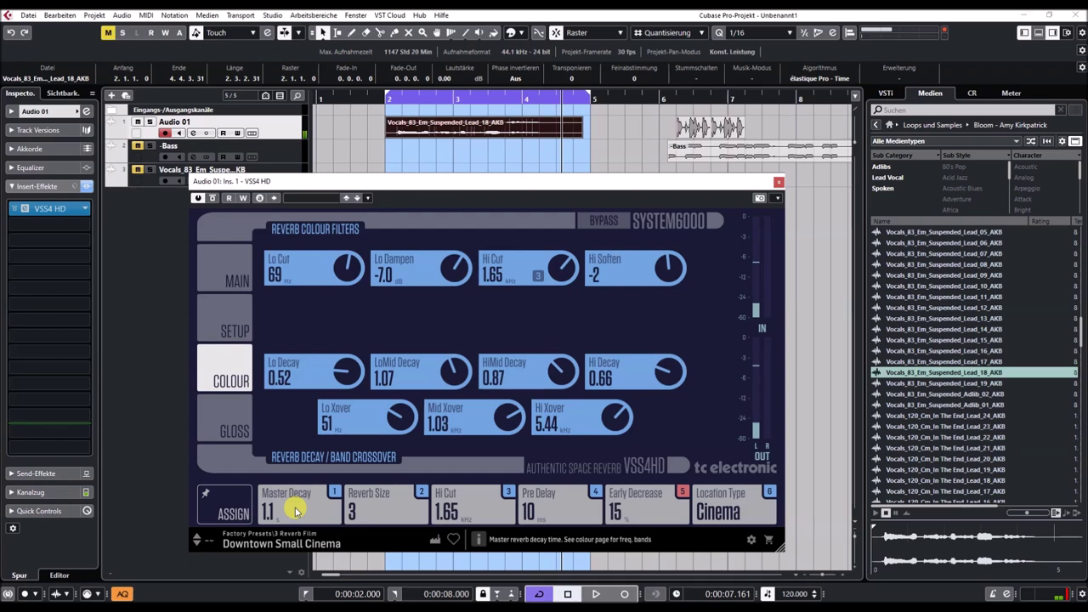